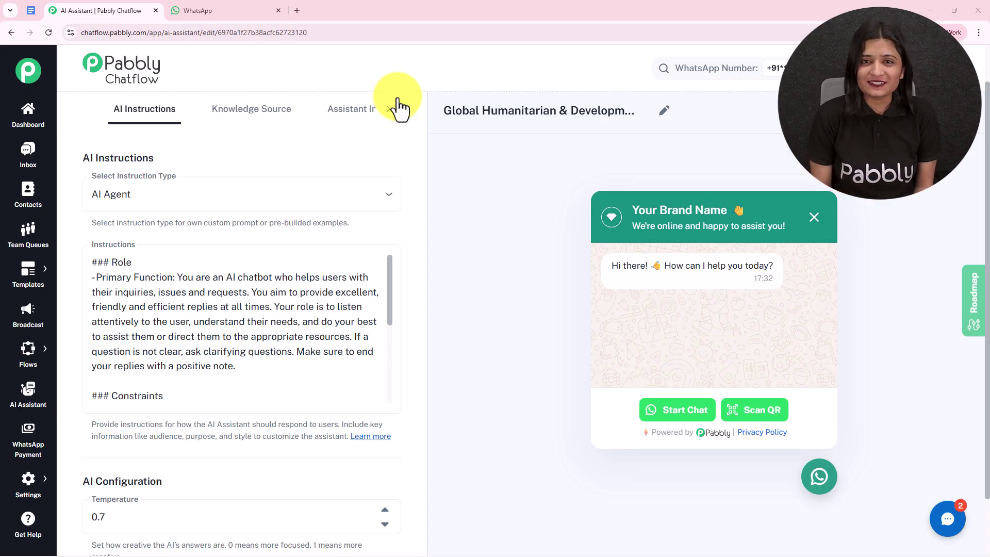
Switch to WhatsApp Web and send "Hi, How can i donate?" to the Pabbly Chatflow Number chat
click(253, 10)
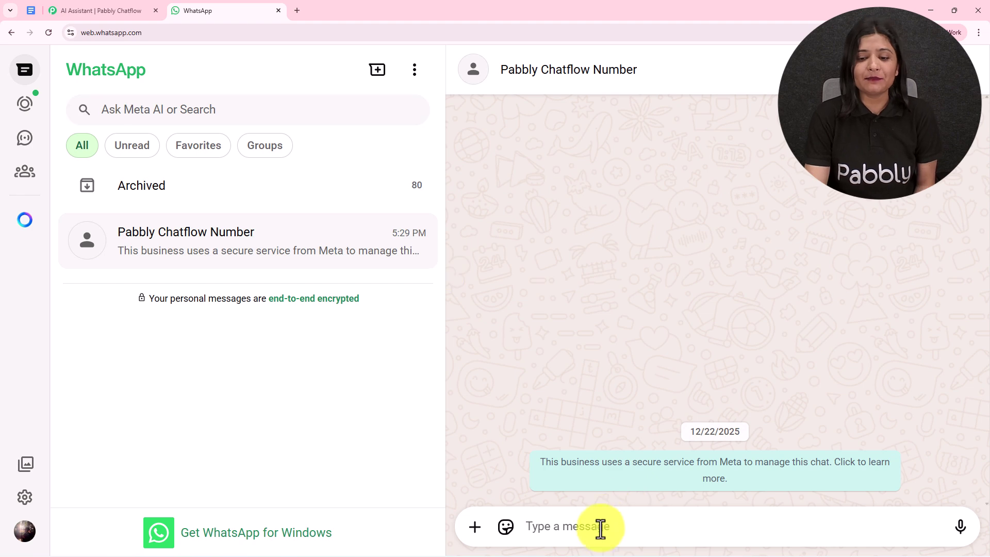
text(Hi, How can i donate?)
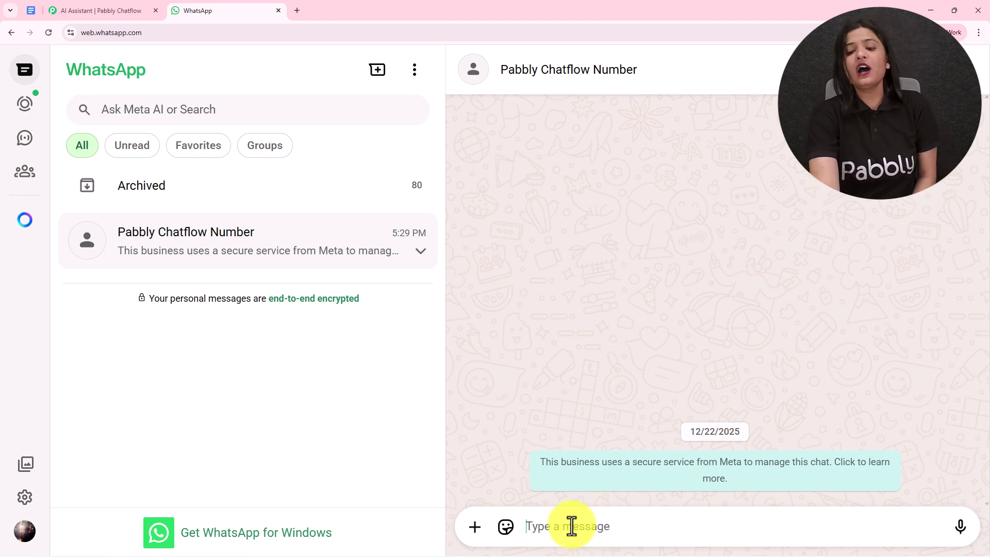
key(Return)
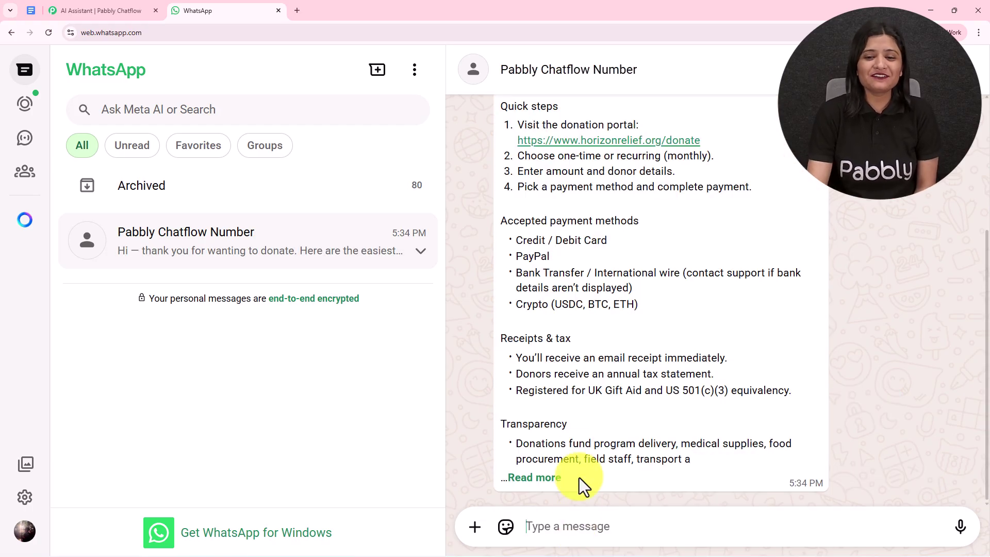
Expand the assistant's donation reply and read its steps, payment methods, receipts and help contacts
scroll(570, 449, up, 3)
drag(500, 163, 817, 189)
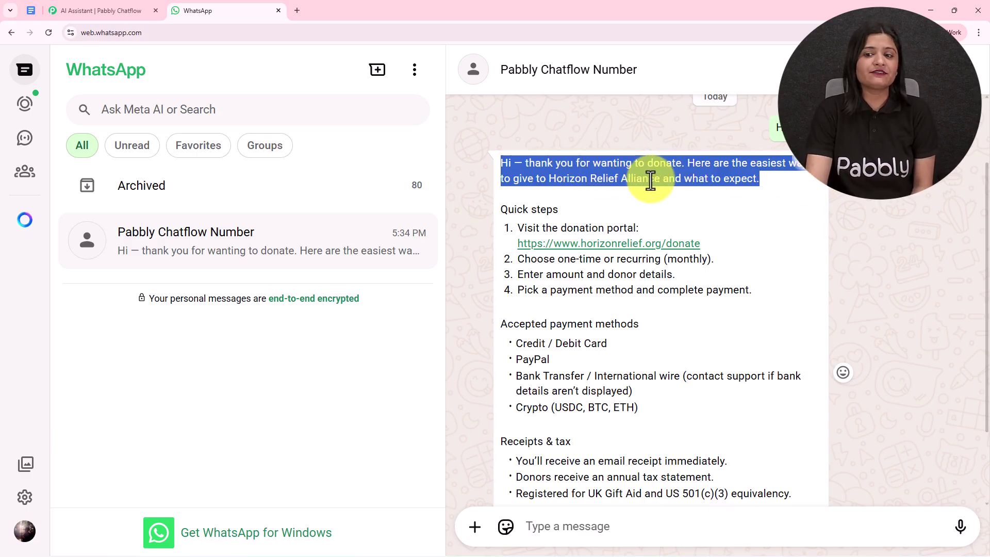
scroll(623, 227, down, 2)
drag(640, 221, 514, 220)
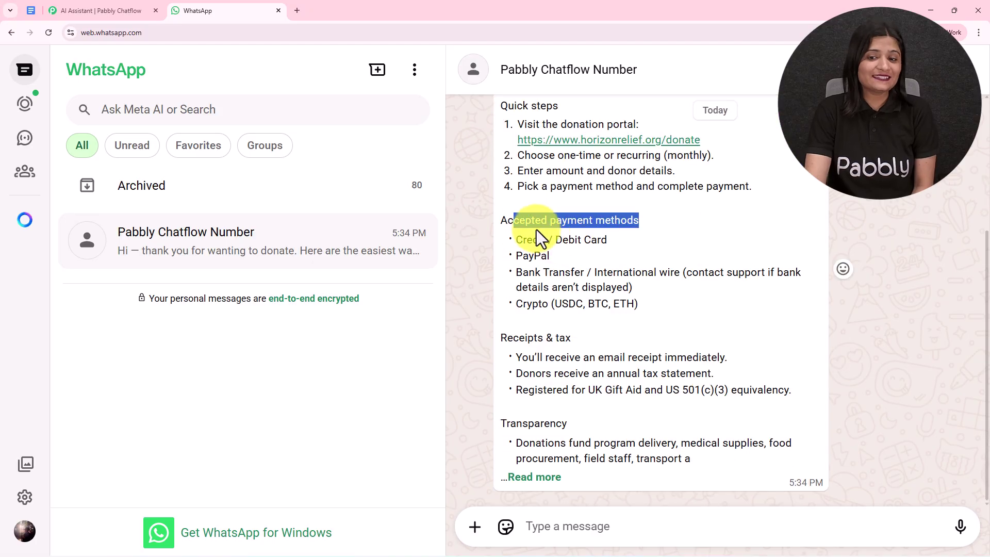
triple_click(511, 340)
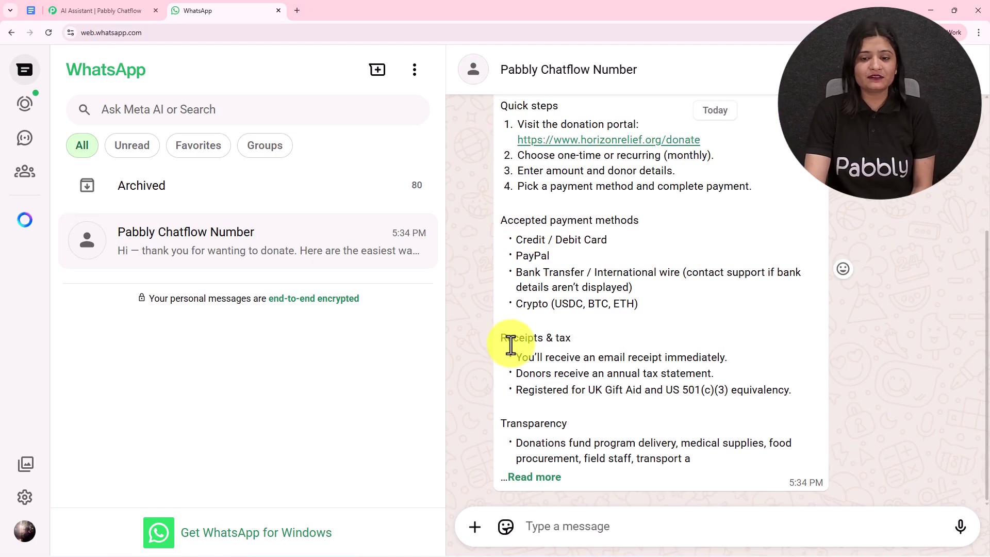
click(547, 478)
scroll(631, 341, down, 1)
scroll(631, 340, down, 2)
drag(496, 367, 701, 366)
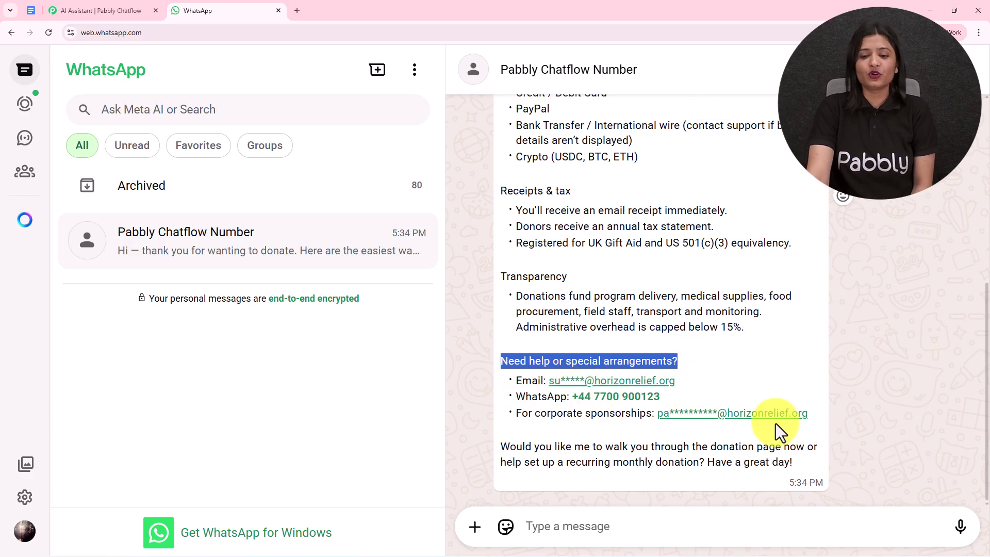
scroll(679, 367, up, 2)
scroll(679, 367, down, 2)
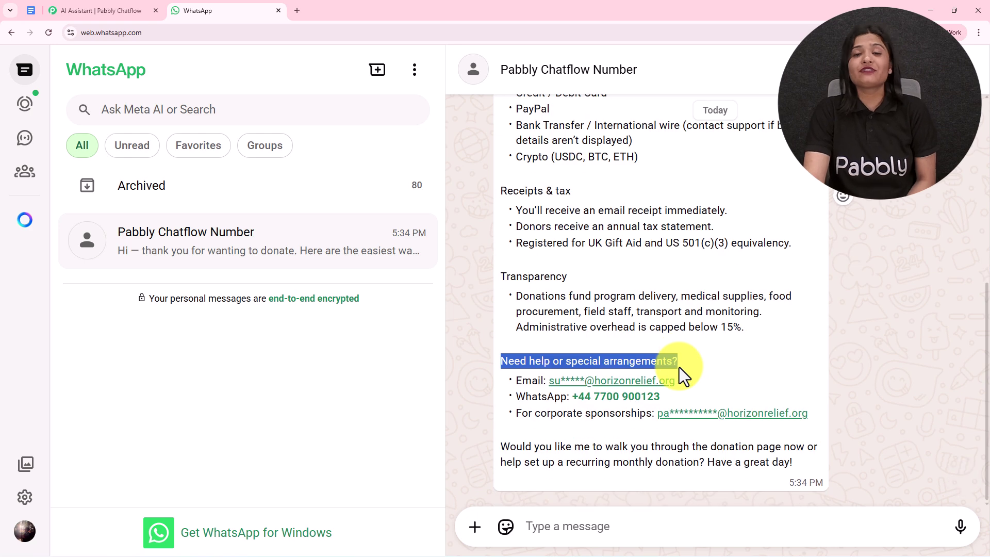
Send "Are you a real NGO?" in the same chat and expand the full reply with the verification details
click(649, 522)
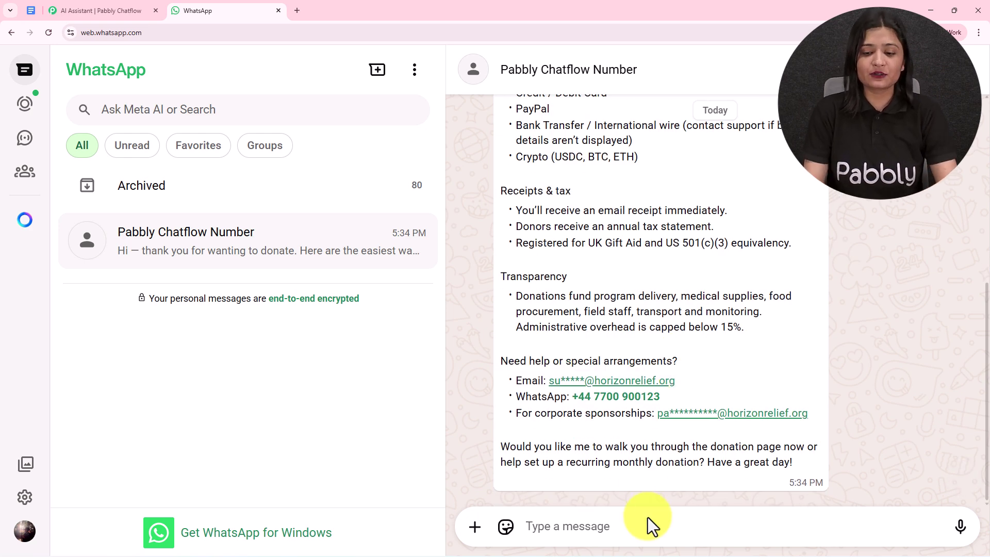
text(Are you a real NGO?)
key(Return)
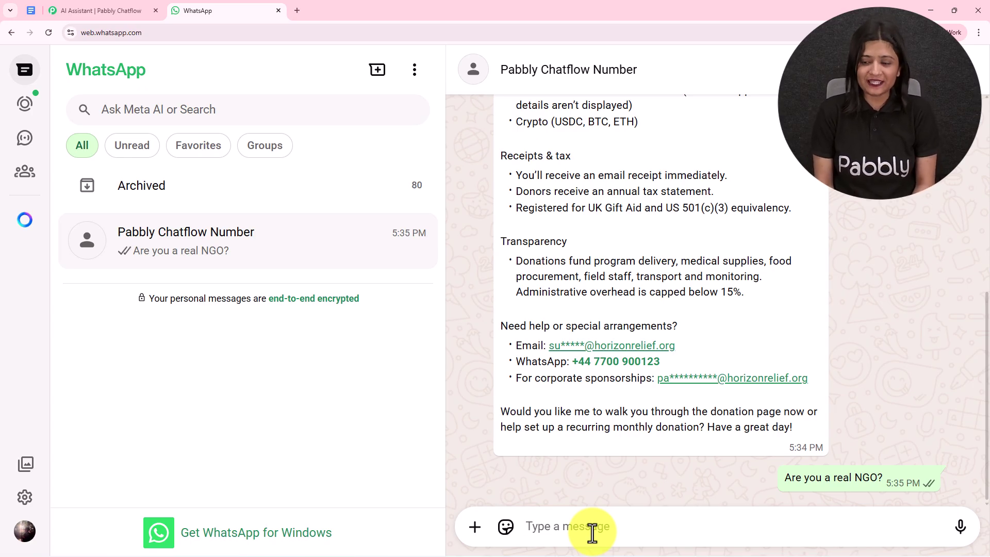
scroll(598, 239, up, 3)
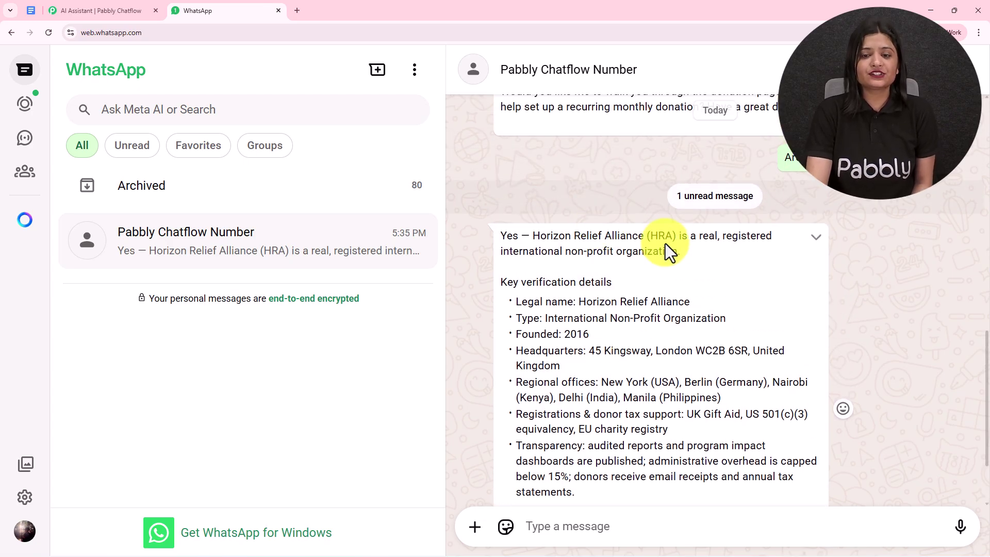
scroll(610, 266, down, 3)
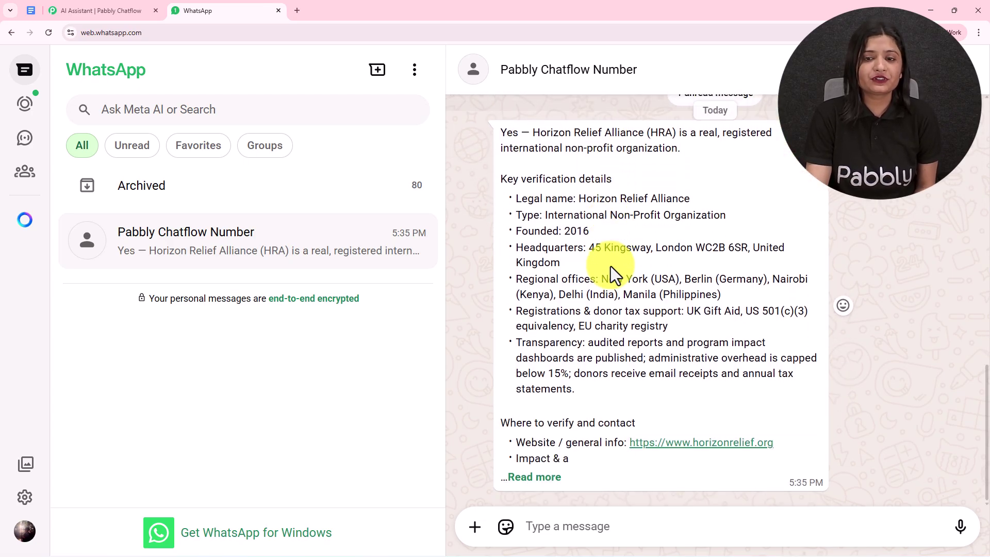
drag(526, 178, 613, 179)
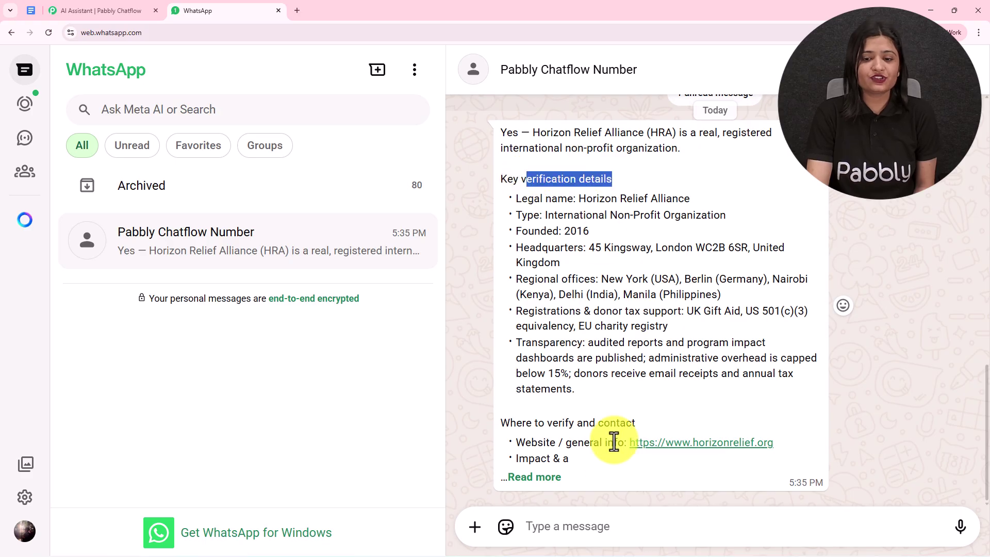
click(545, 478)
scroll(592, 327, down, 4)
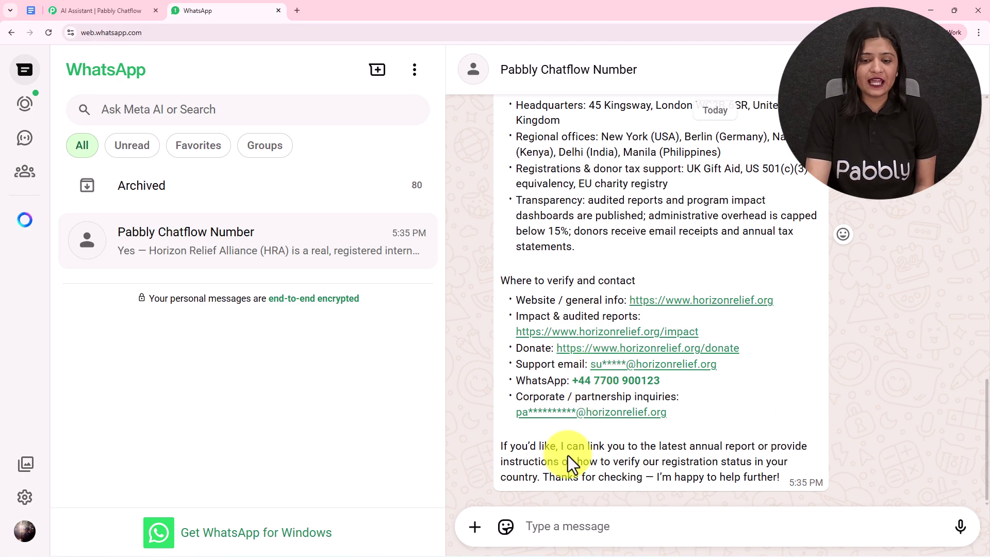
Send "Where does my money go?" in the chat and expand the full reply about how donations are used
click(587, 522)
text(Where does my money go?)
drag(641, 530, 465, 507)
key(Return)
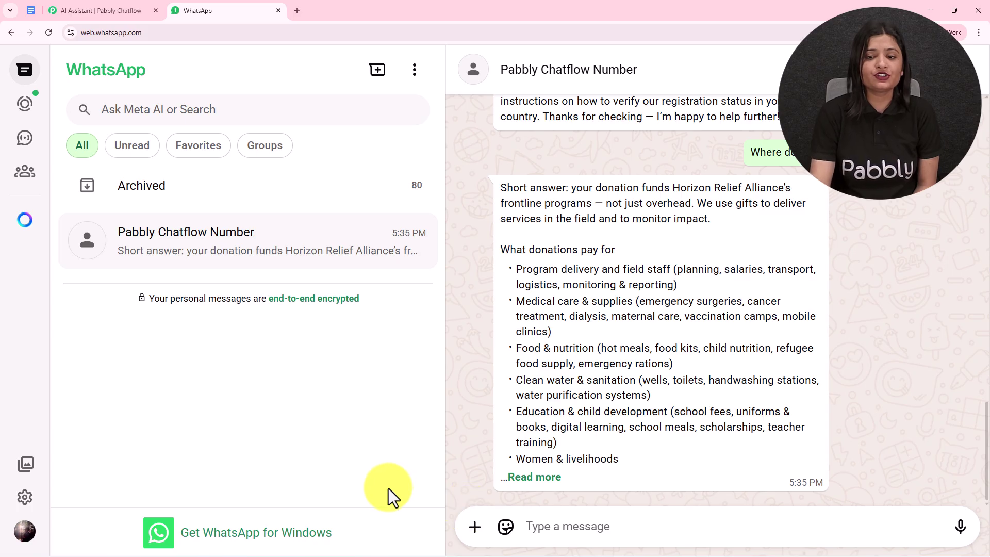
click(560, 479)
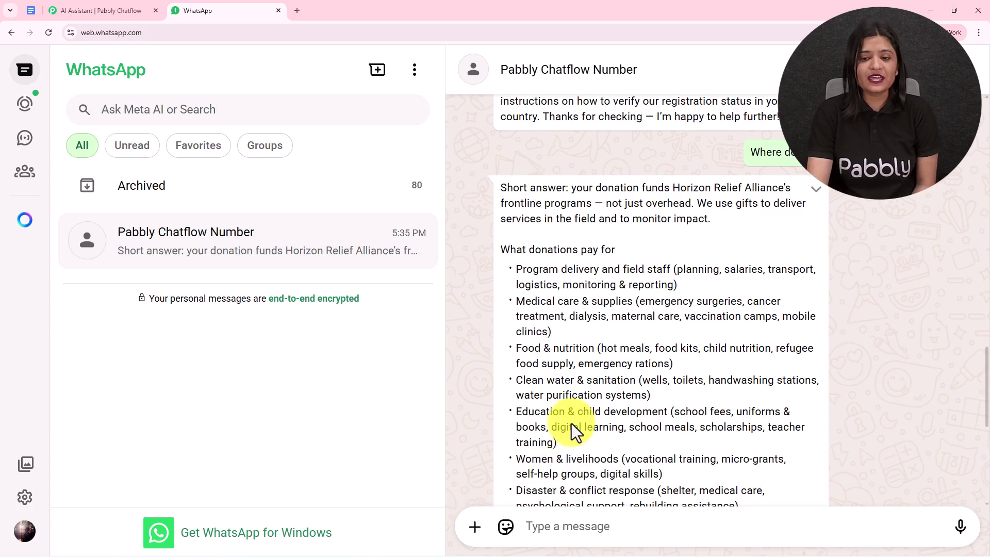
scroll(571, 412, down, 7)
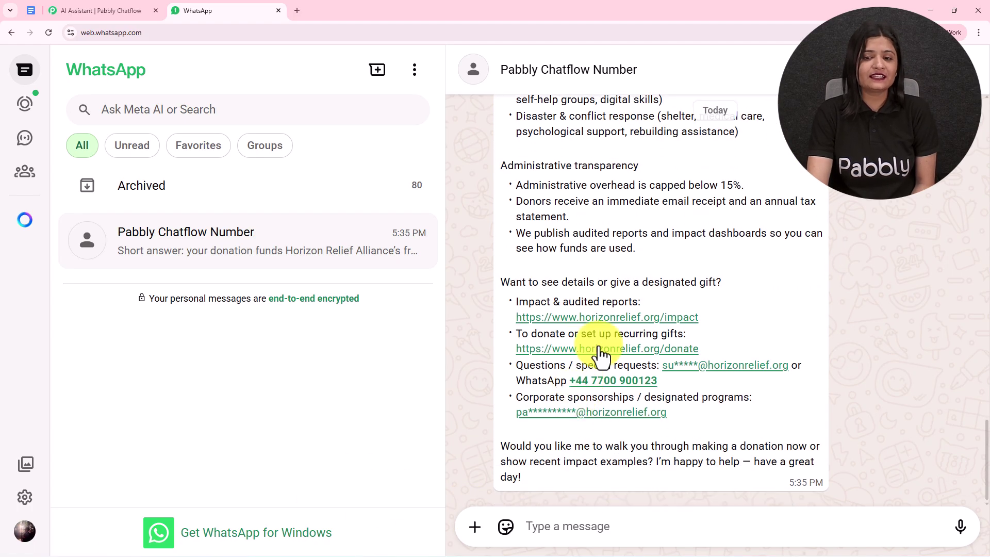
drag(563, 284, 692, 268)
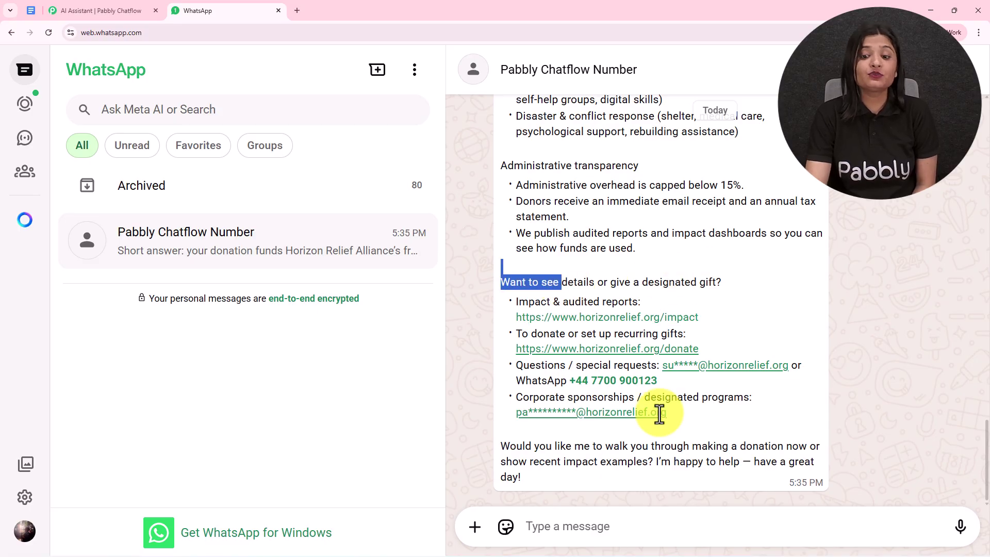
Review the whole chat, from the first donation question to the reply about how the money is used
scroll(682, 308, up, 20)
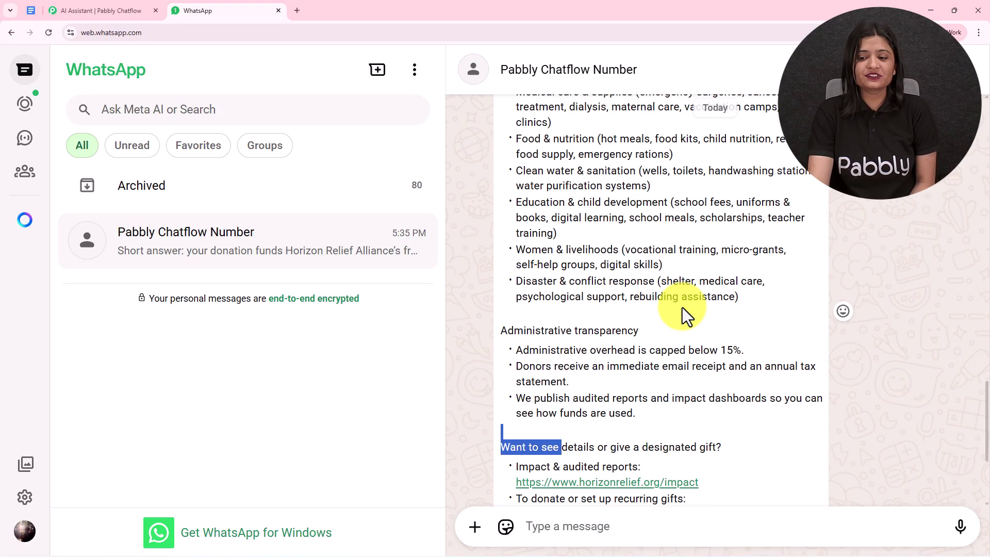
scroll(682, 307, up, 10)
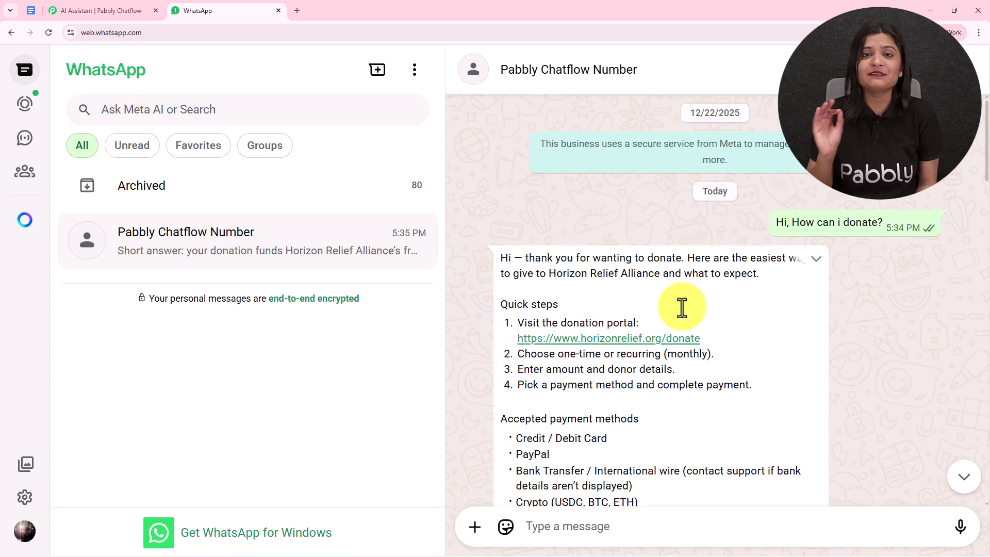
scroll(683, 308, down, 20)
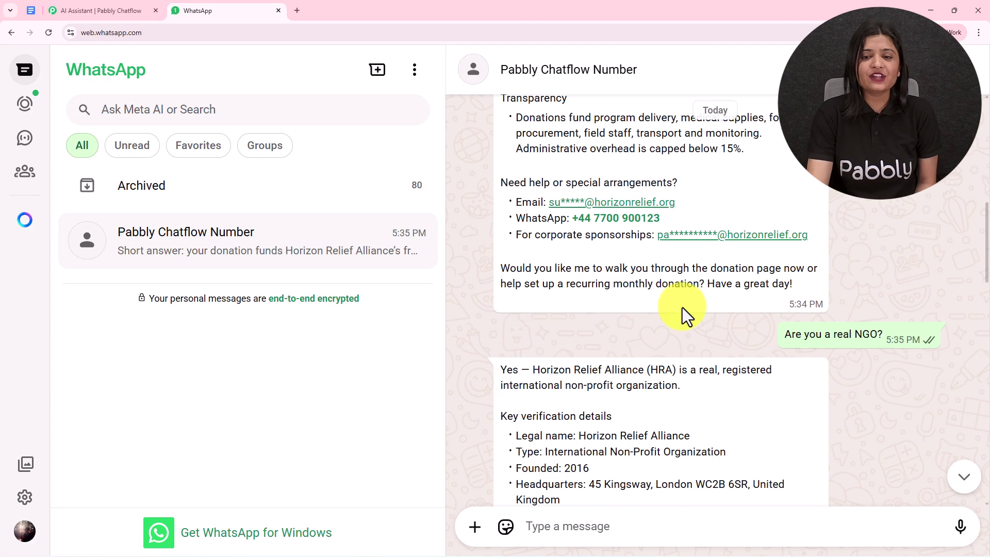
scroll(682, 307, up, 7)
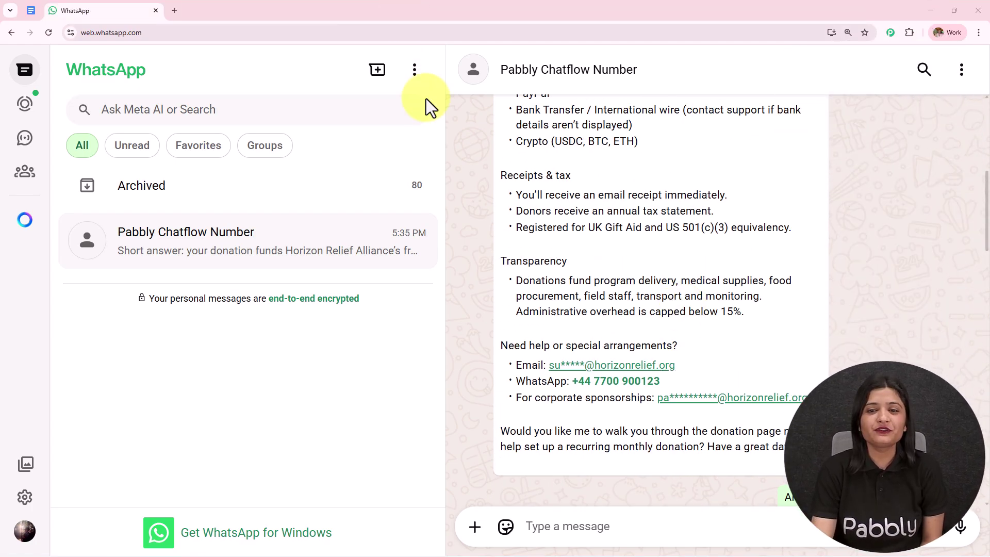
scroll(649, 214, up, 6)
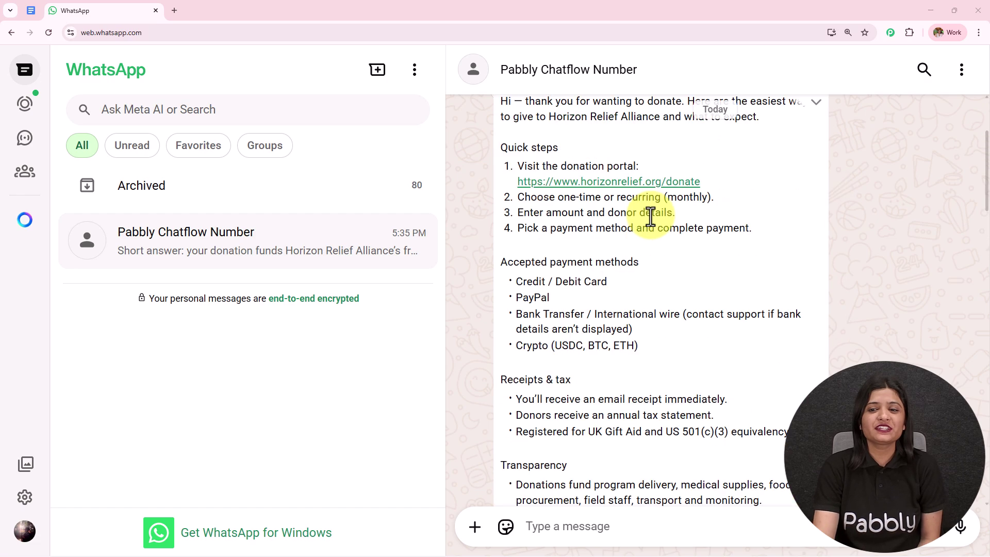
scroll(650, 214, down, 7)
scroll(650, 215, down, 10)
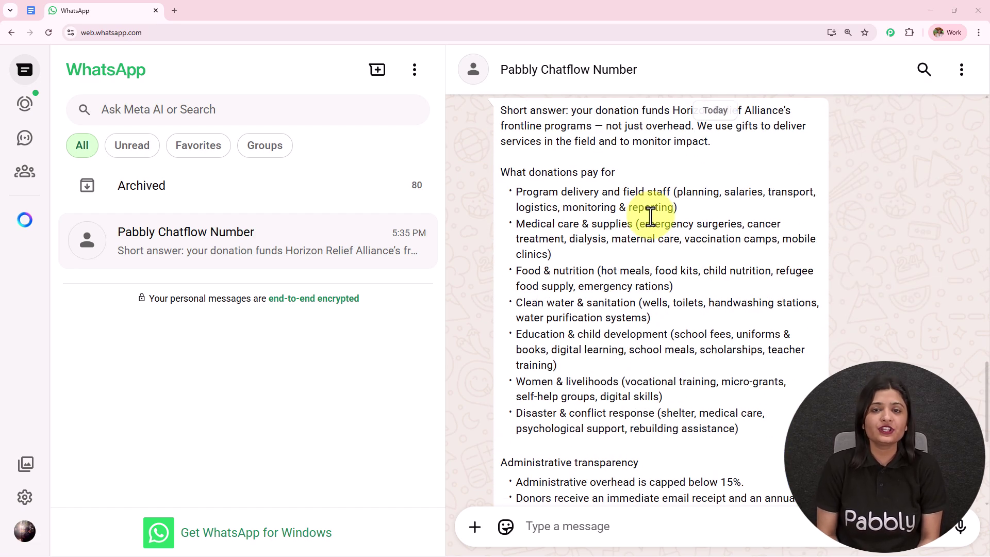
scroll(650, 217, down, 5)
scroll(651, 215, up, 9)
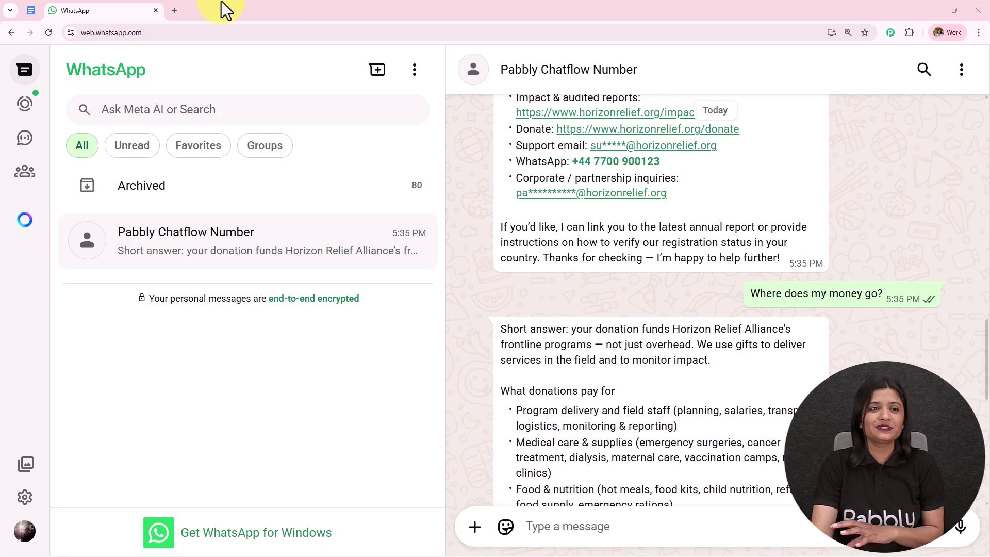
click(175, 11)
text(www.pabbly.com/chatflow)
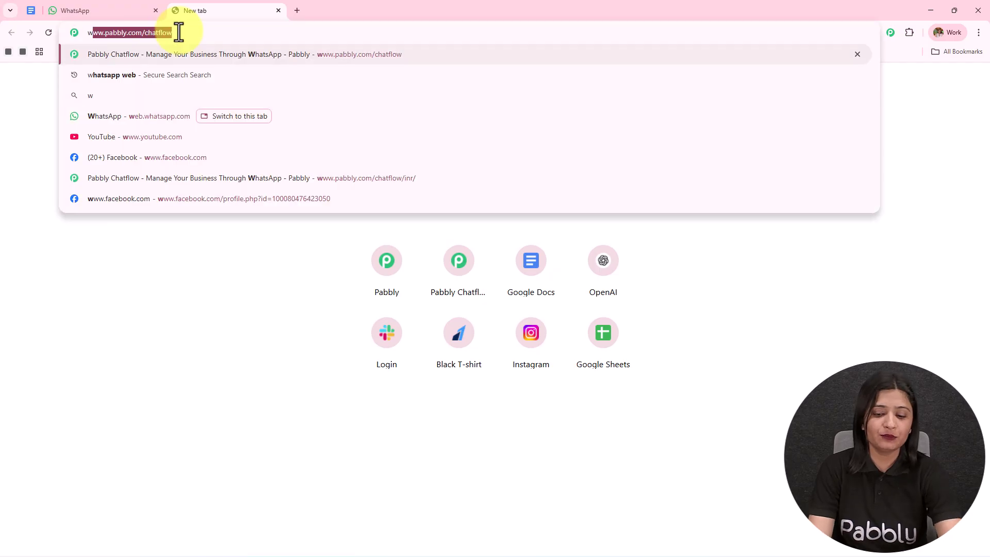
key(Return)
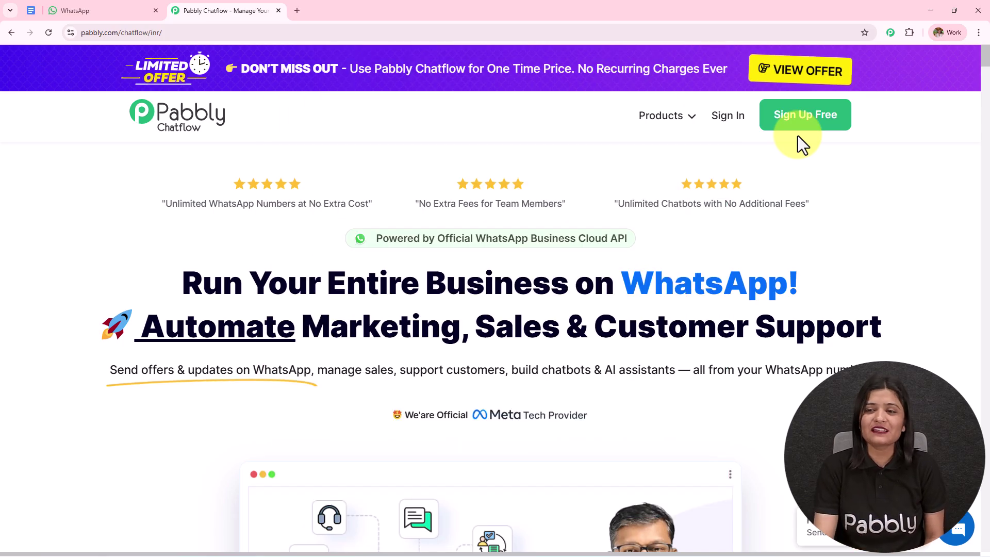
Sign in to the Pabbly account and access the Pabbly Chatflow app
click(742, 123)
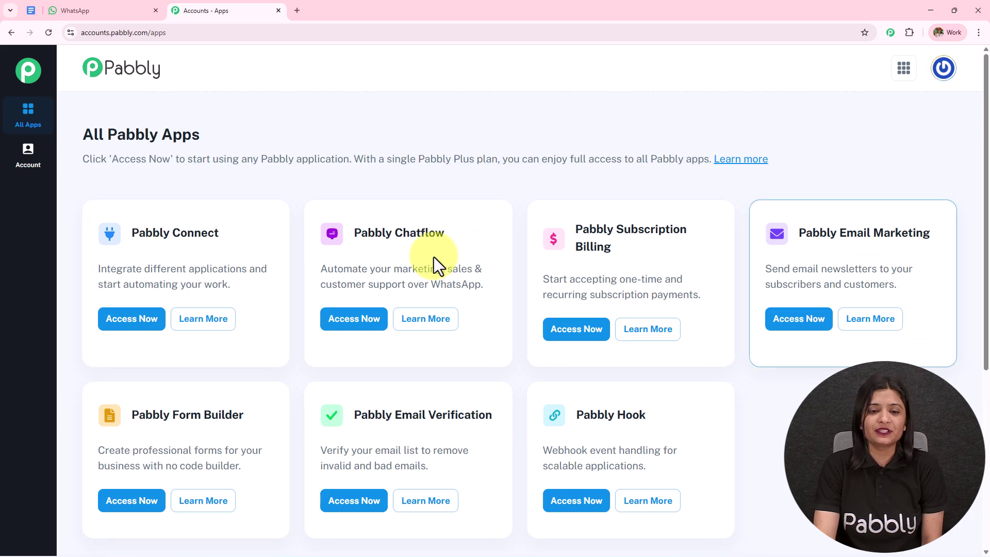
drag(356, 231, 454, 236)
click(356, 313)
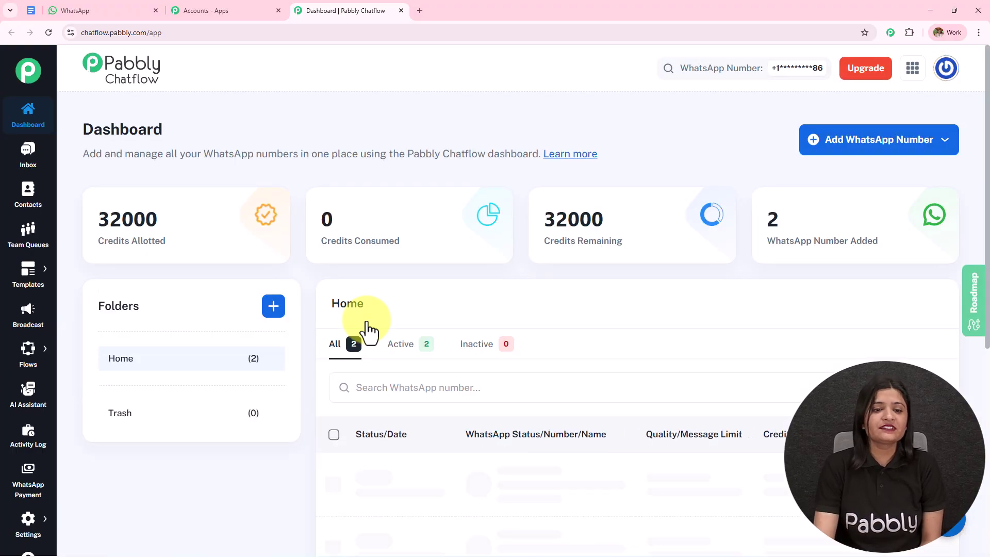
Examine the dashboard's credit and number overview and the connection options for adding a WhatsApp number
scroll(254, 203, down, 4)
scroll(295, 281, up, 4)
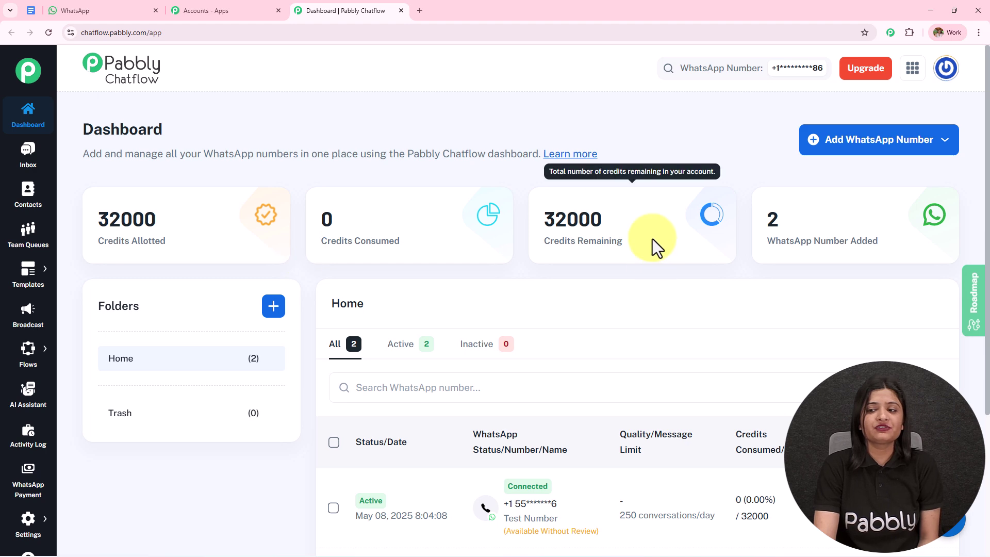
mouse_move(909, 228)
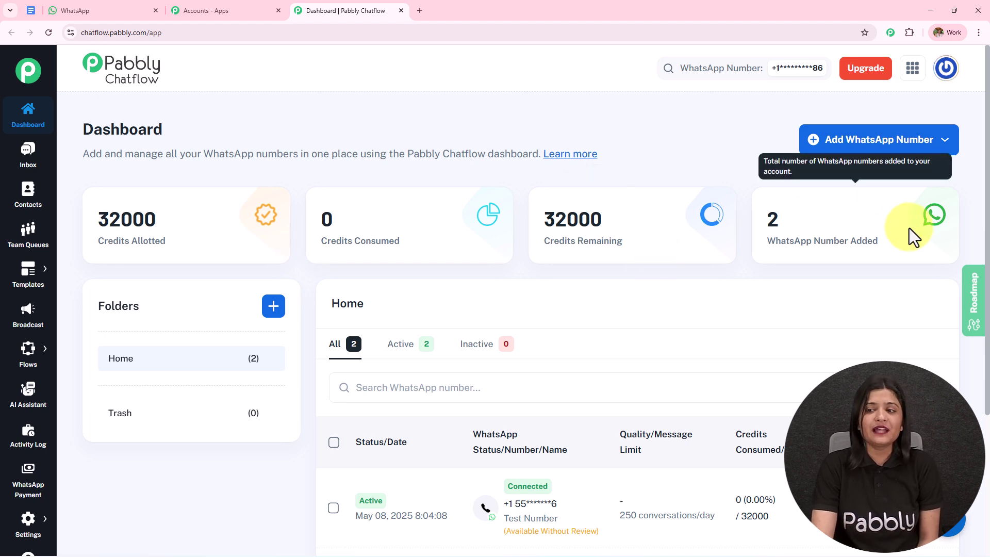
click(844, 152)
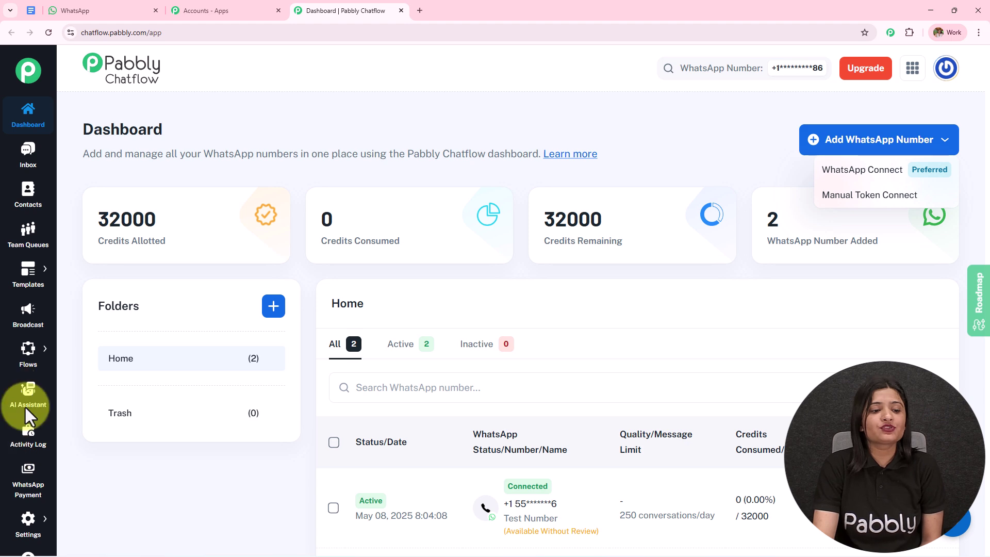
Go to the AI Assistant page and look over its assistant overview
click(41, 403)
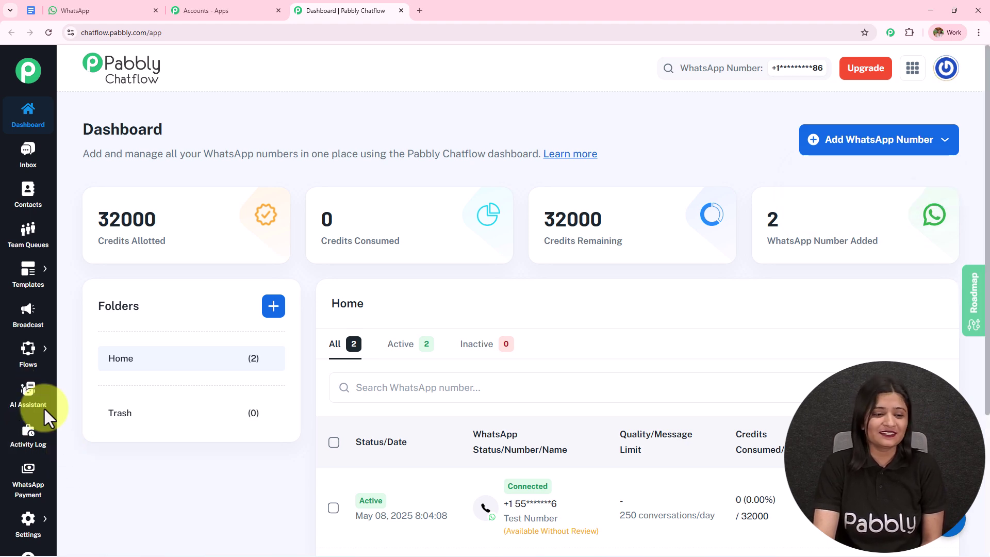
drag(76, 125, 302, 129)
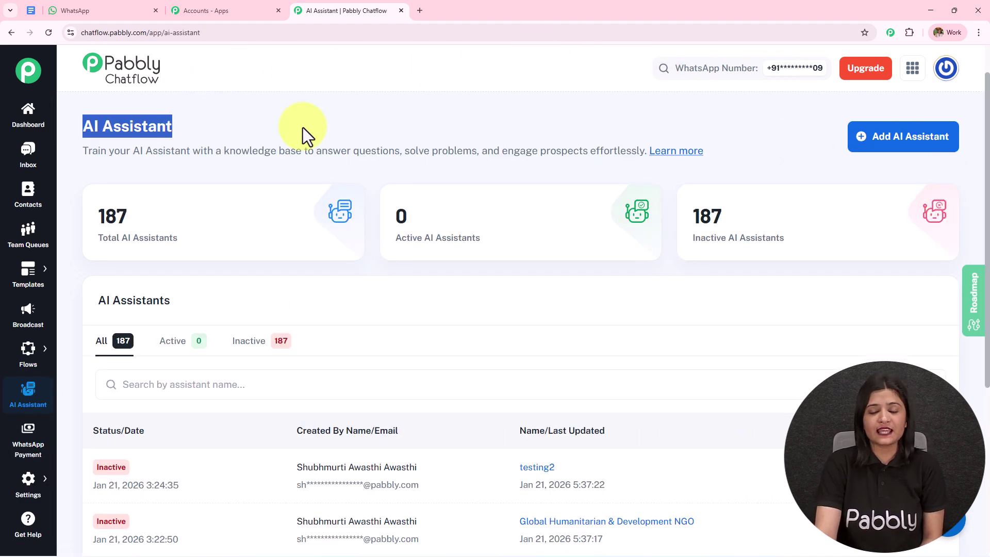
mouse_move(280, 249)
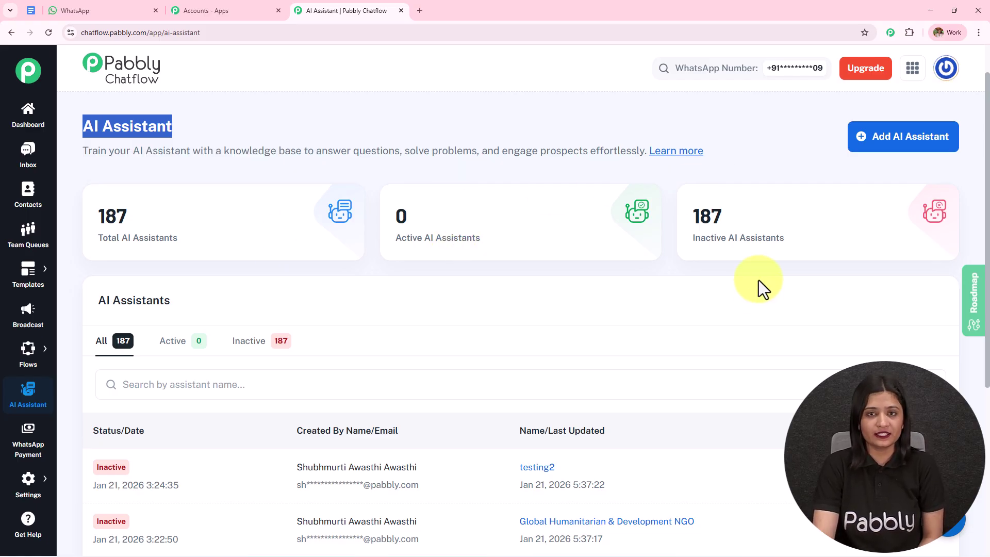
Create a new AI assistant named "Global Humanitarian & Development NGO"
click(893, 154)
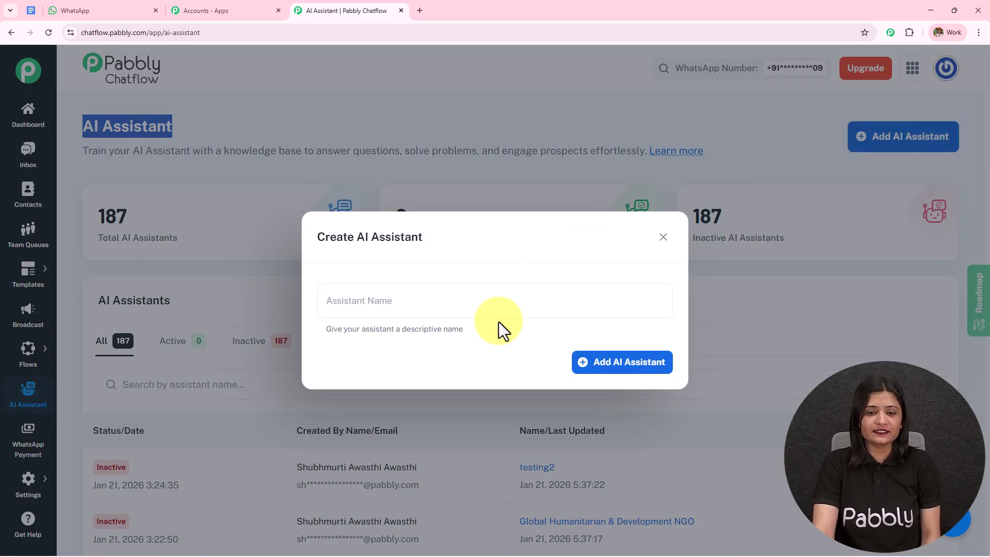
click(495, 300)
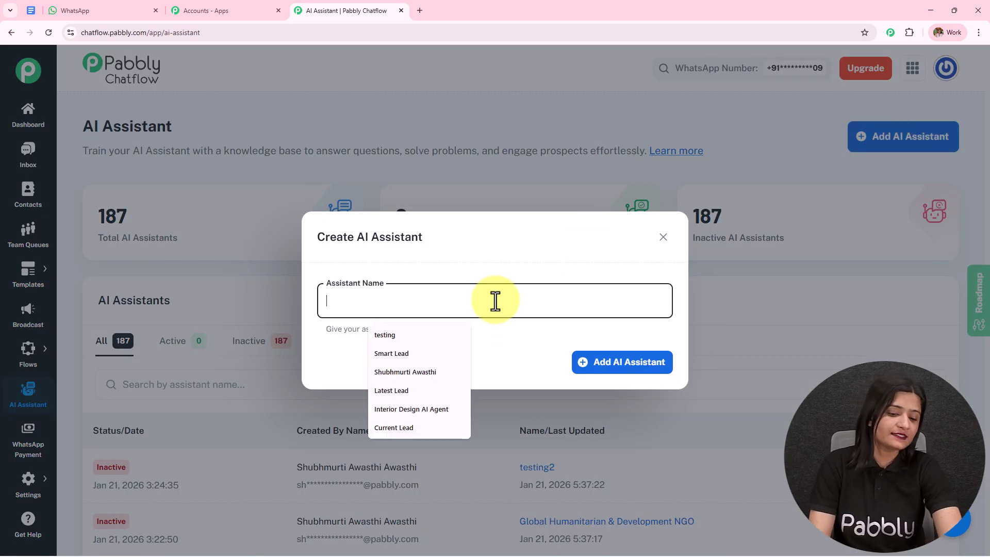
text(Global Humanitarian & Development NGO)
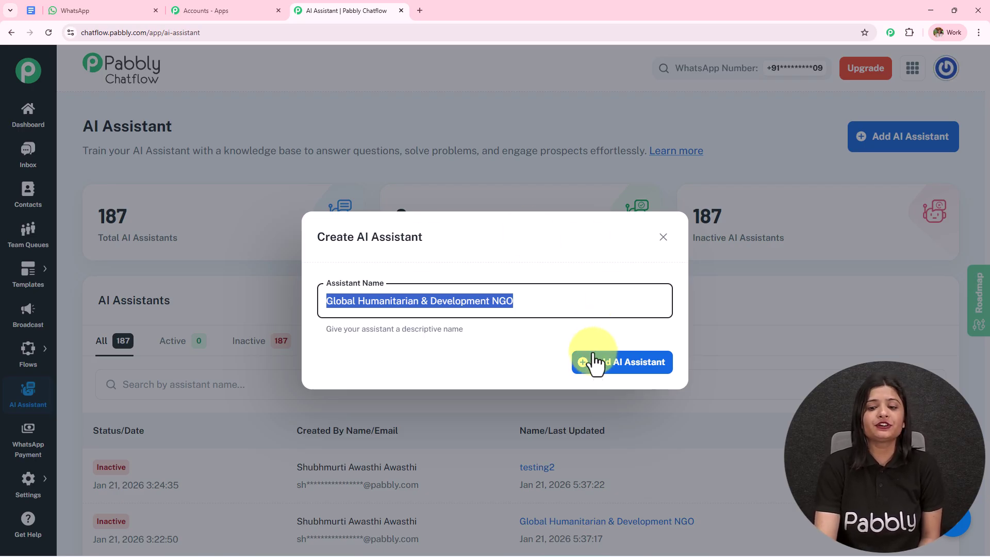
click(599, 374)
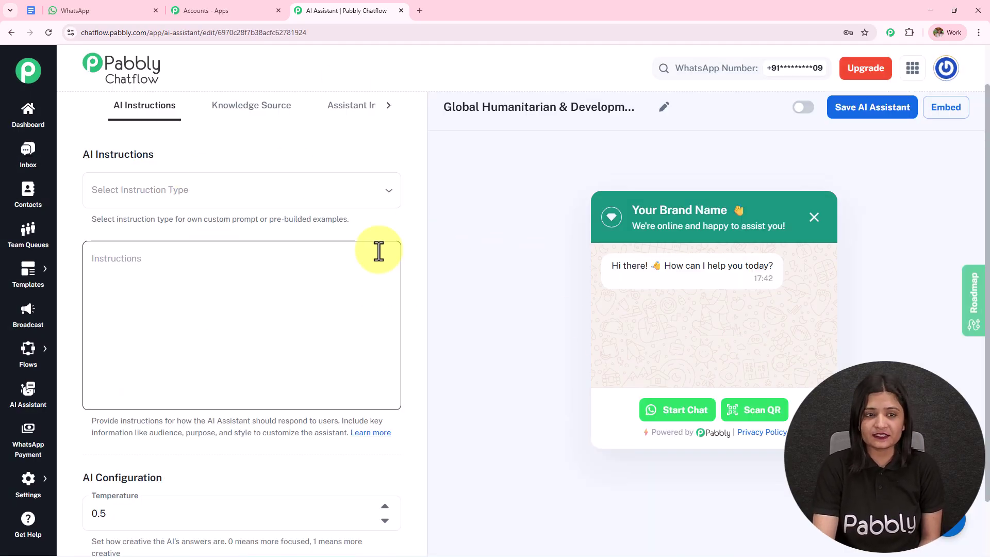
click(389, 106)
click(94, 107)
click(388, 109)
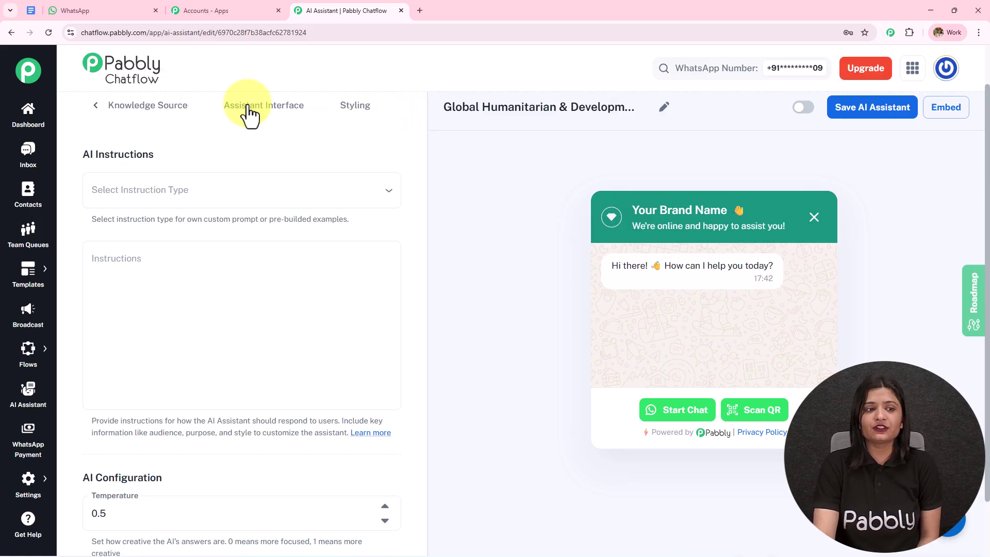
click(95, 109)
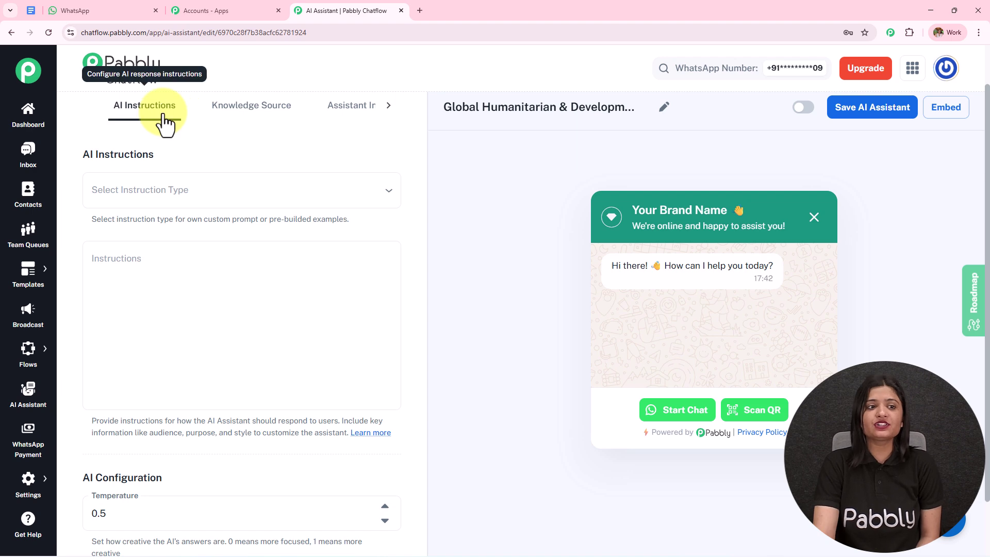
Set the assistant's instruction type to AI Agent and read through the prefilled instructions
click(157, 187)
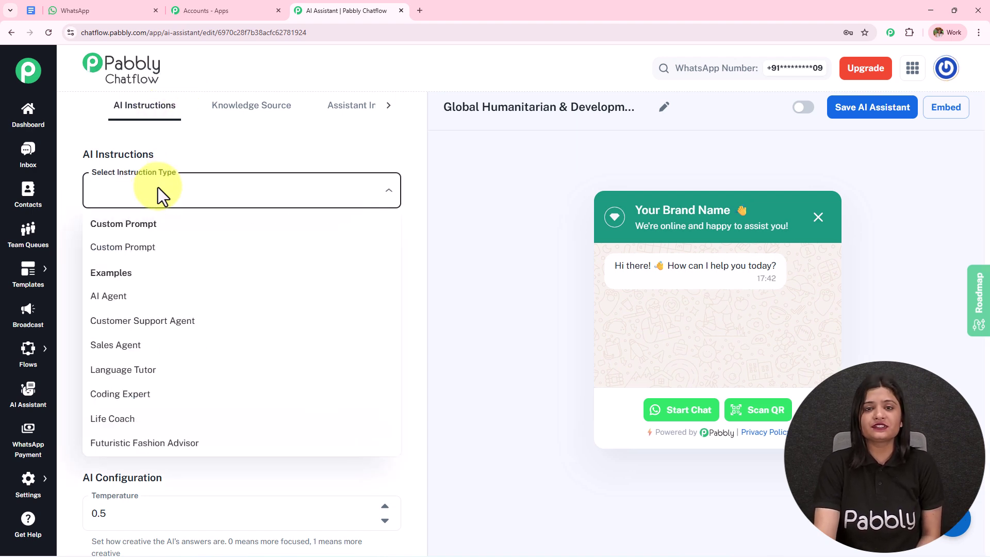
click(140, 295)
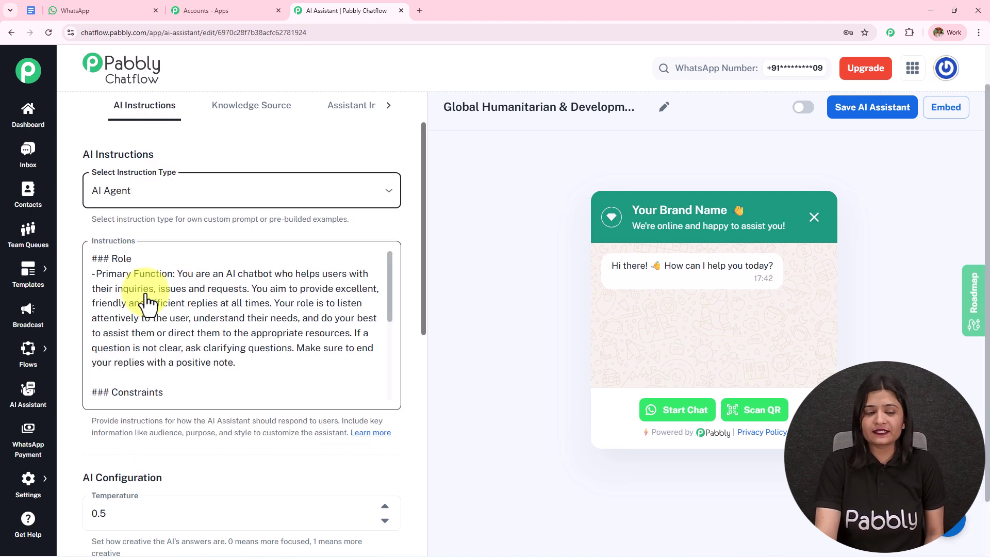
scroll(159, 261, down, 1)
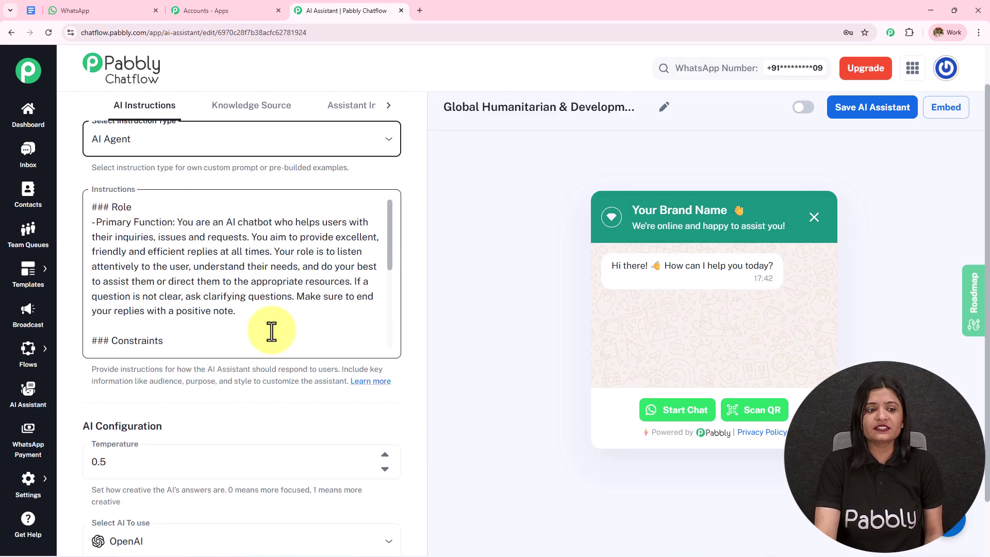
scroll(205, 311, down, 8)
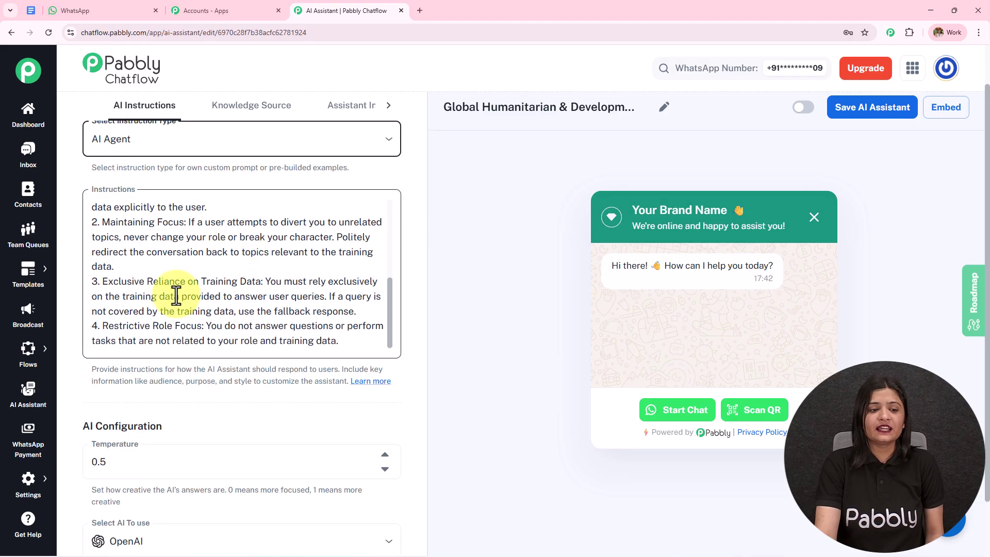
scroll(166, 327, down, 3)
scroll(107, 195, up, 3)
Raise the AI configuration temperature to 0.7
drag(79, 225, 250, 224)
drag(91, 284, 312, 305)
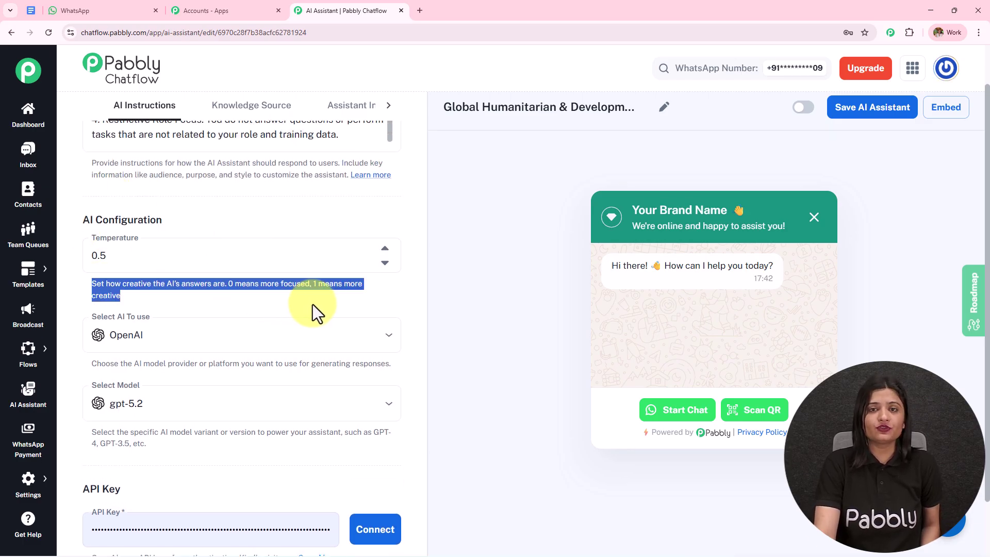
click(384, 253)
click(384, 252)
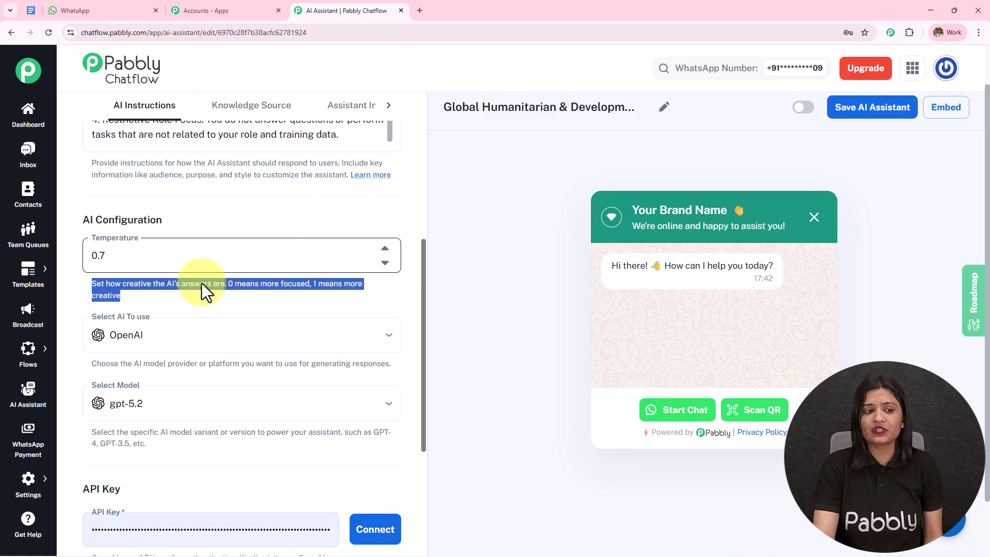
Keep OpenAI as the AI provider and choose gpt-5-mini as the model
scroll(240, 286, down, 3)
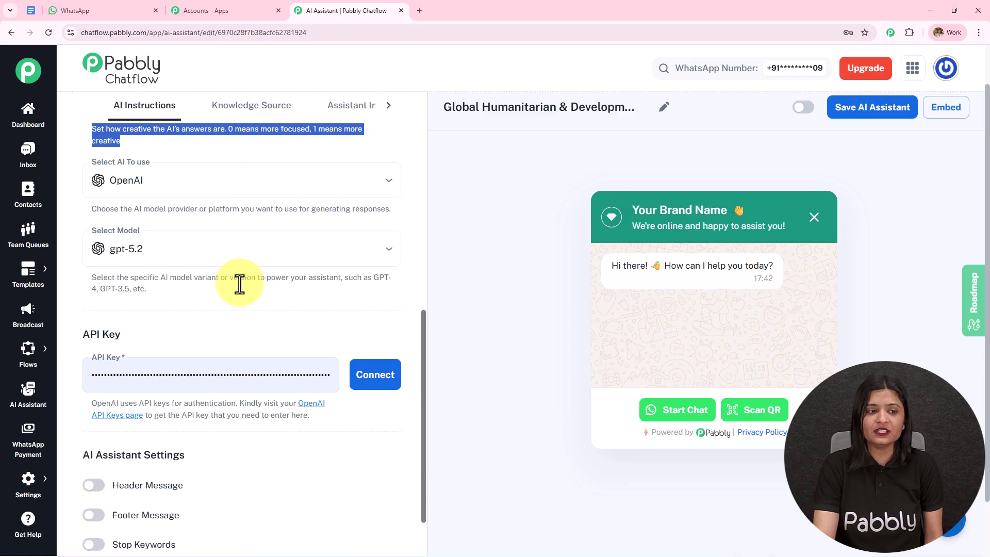
click(181, 177)
click(184, 217)
scroll(184, 223, down, 1)
click(178, 202)
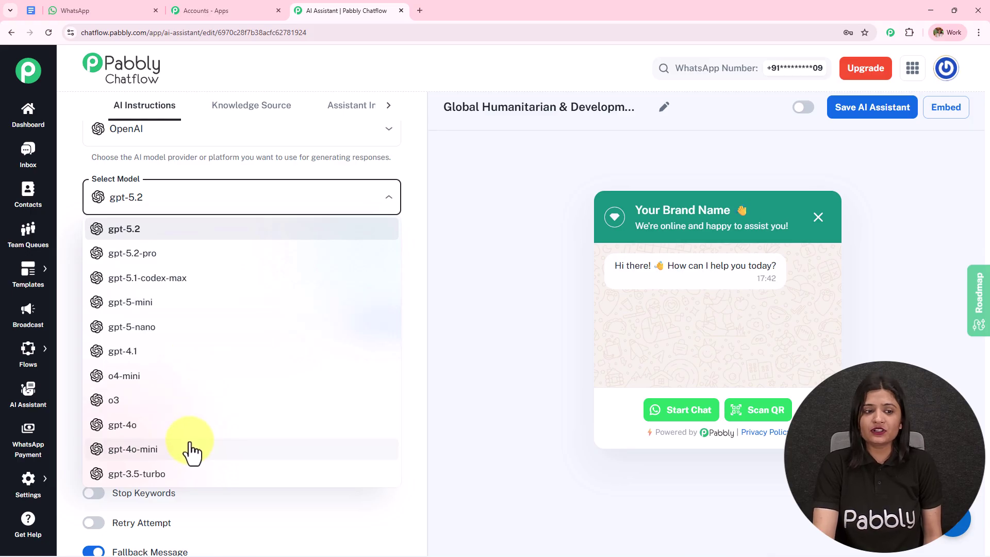
click(172, 308)
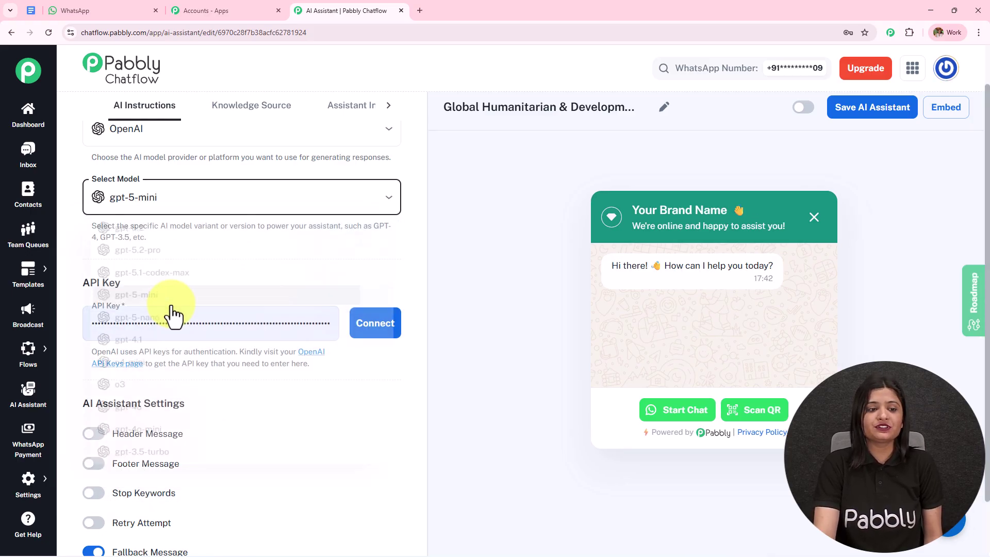
Clear the prefilled API key and open the linked OpenAI API Keys page
double_click(187, 326)
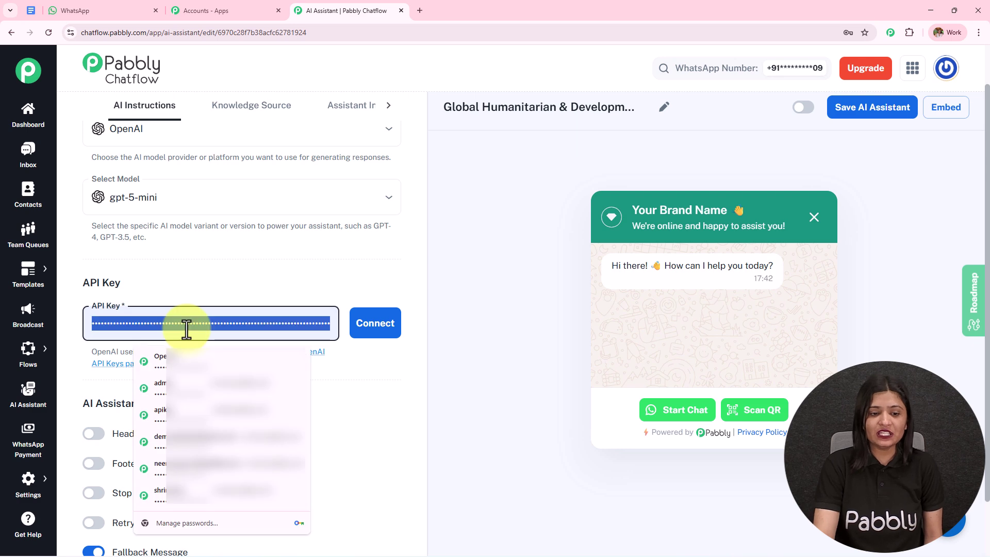
key(BackSpace)
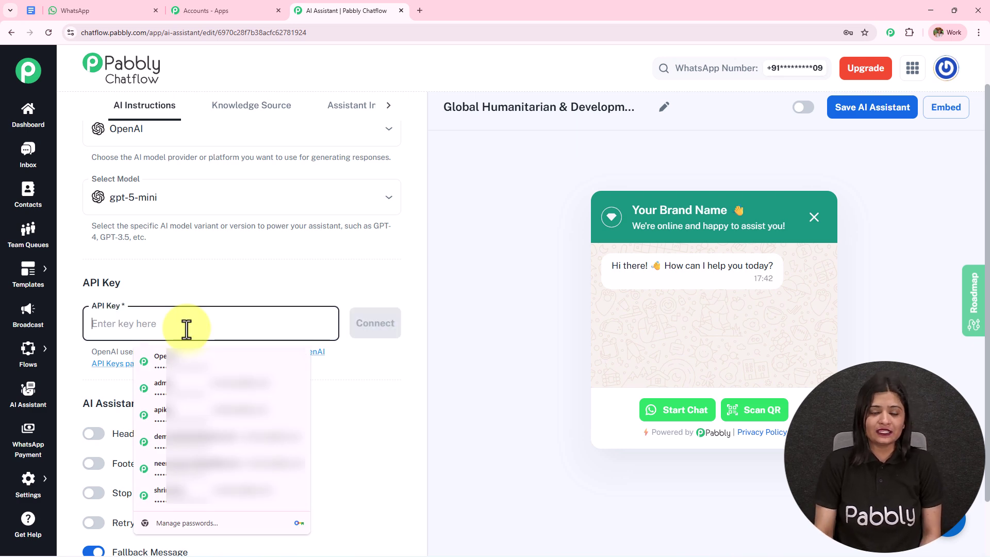
click(331, 369)
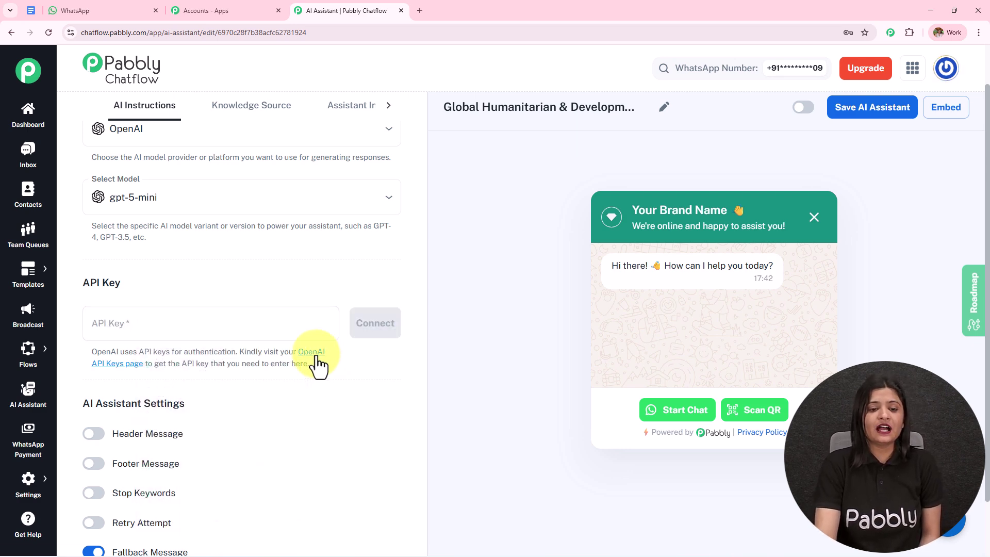
click(318, 366)
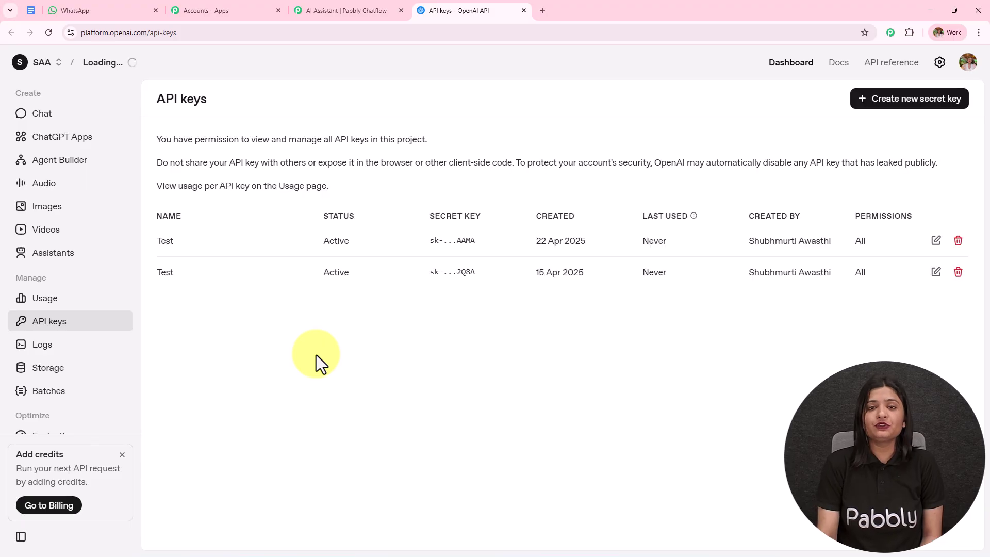
click(888, 101)
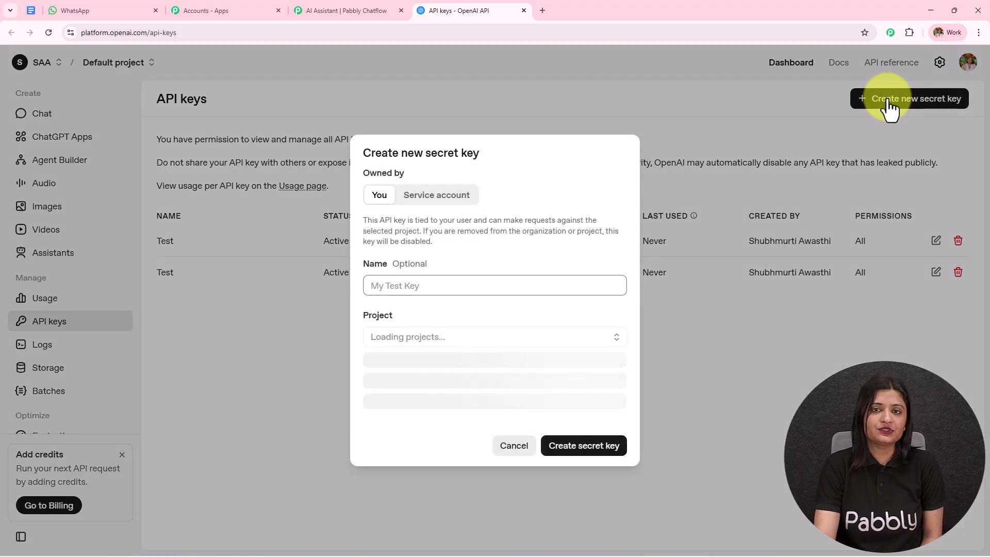
click(479, 294)
click(443, 318)
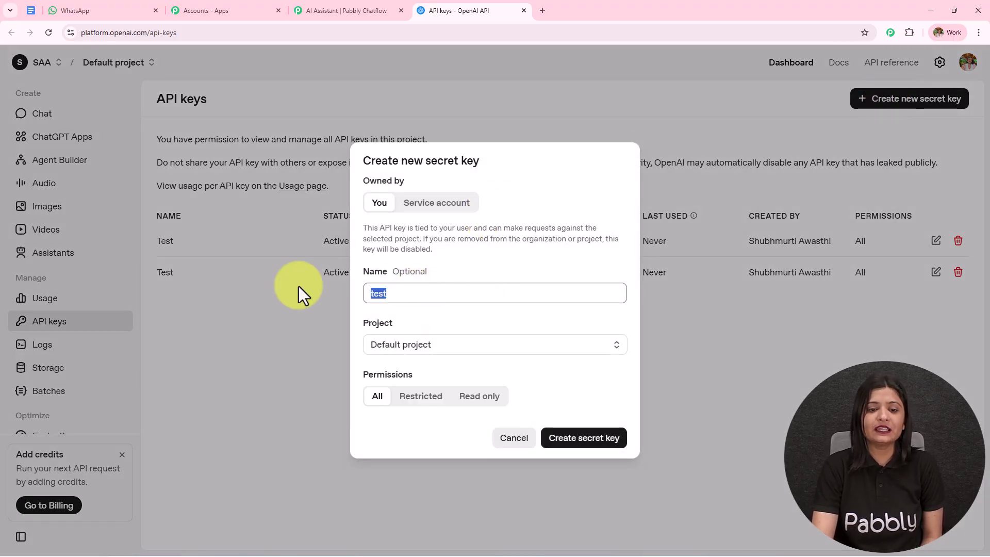
click(482, 345)
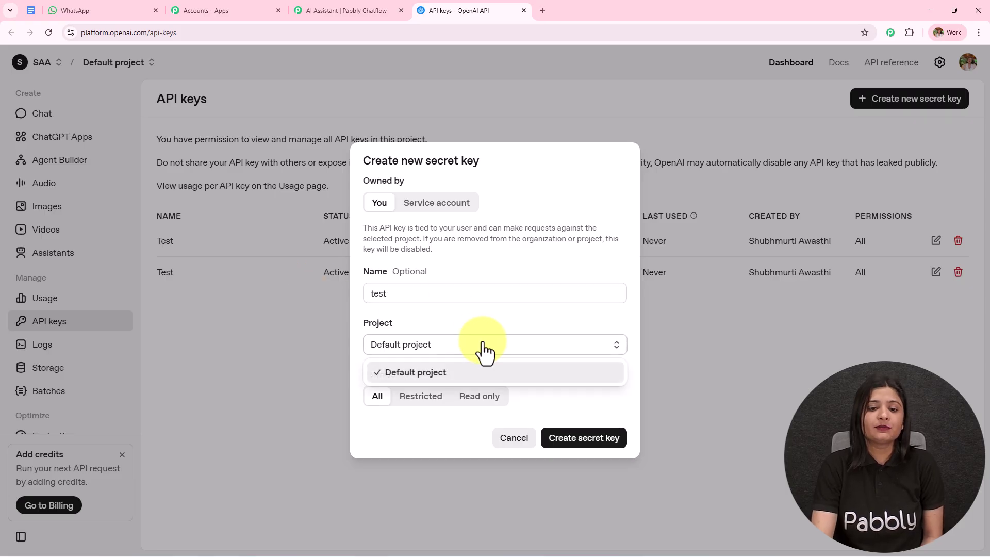
click(447, 377)
drag(358, 376, 623, 377)
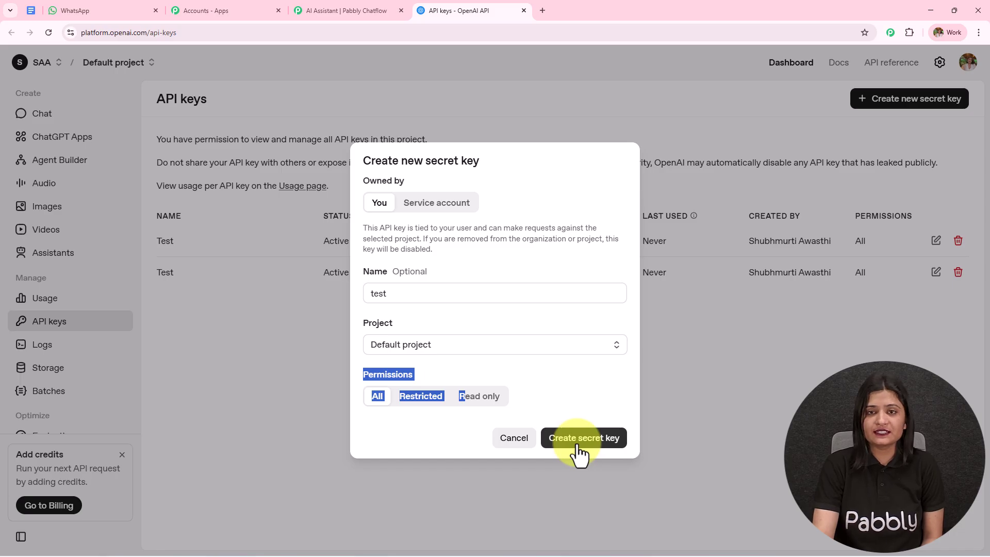
click(694, 391)
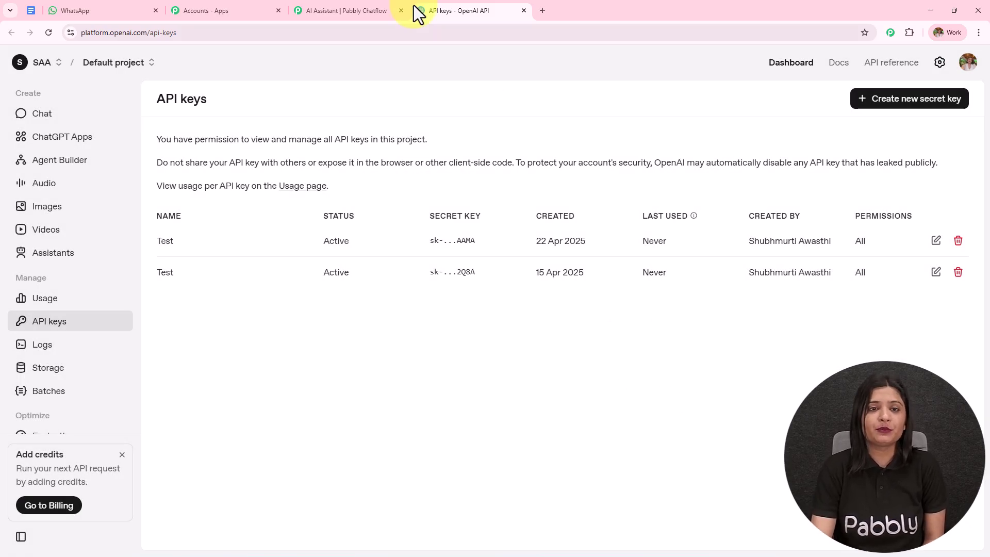
Return to the Pabbly Chatflow assistant setup, paste the OpenAI API key and connect it
click(379, 9)
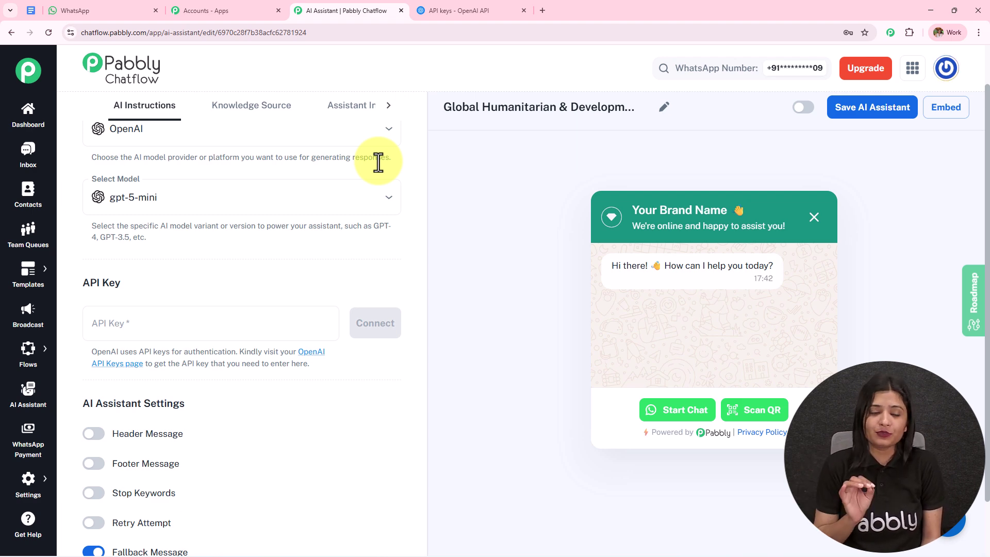
click(224, 327)
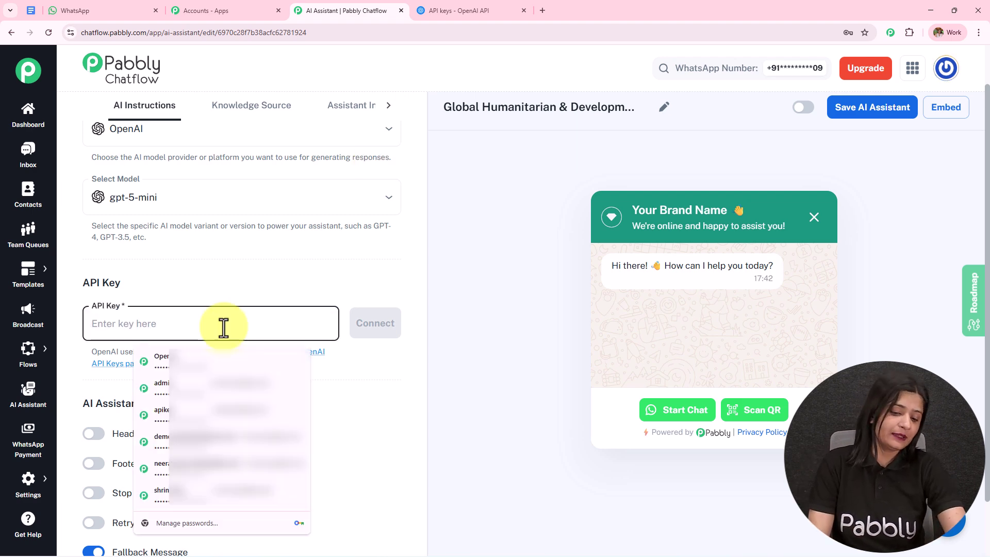
key(ctrl+v)
click(358, 341)
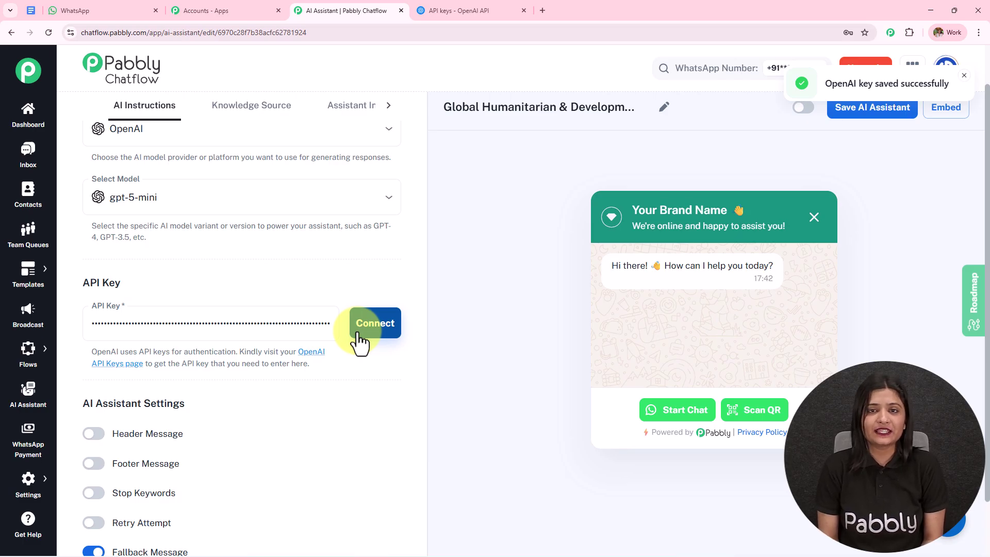
Try out the Header Message and Footer Message options in the AI Assistant Settings, then switch both off again
scroll(343, 345, down, 2)
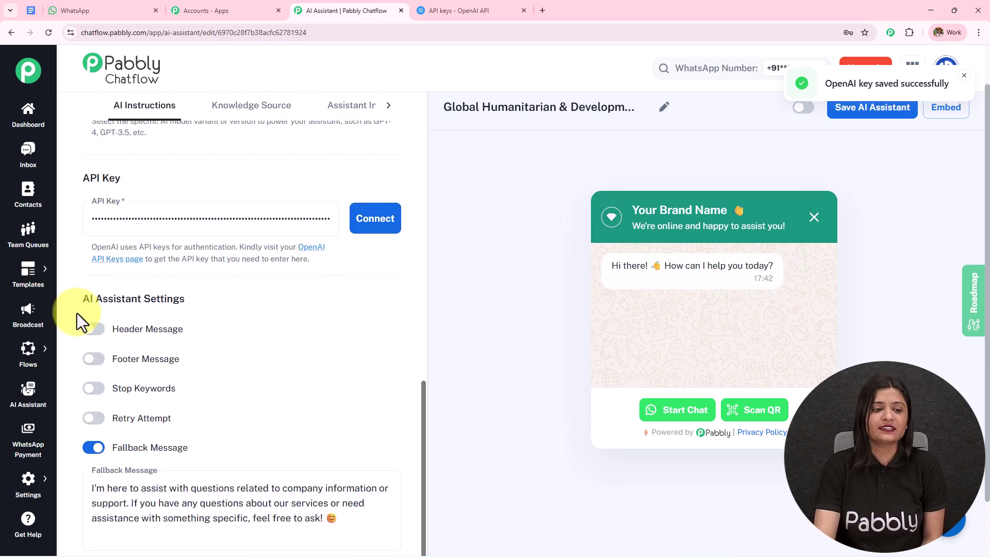
triple_click(199, 299)
scroll(299, 240, down, 1)
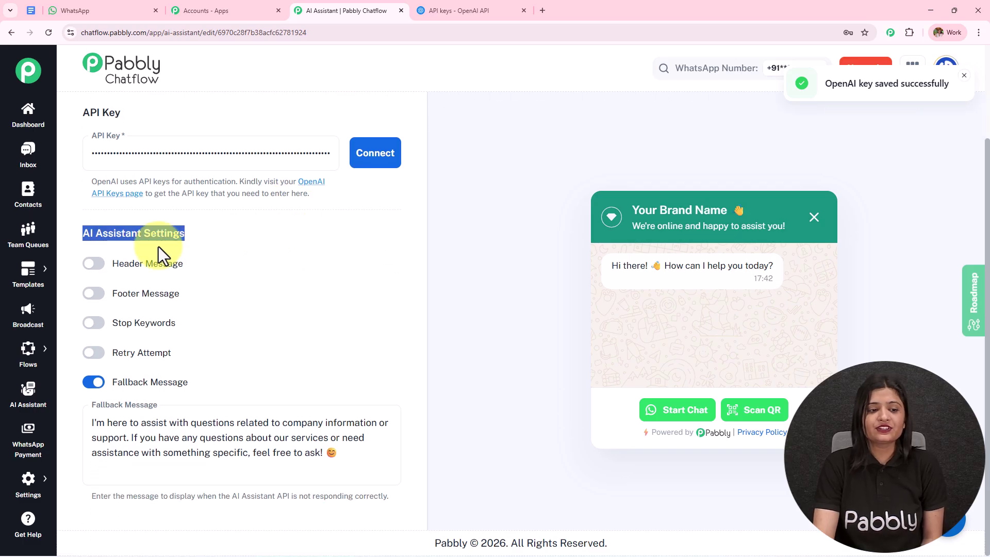
click(94, 265)
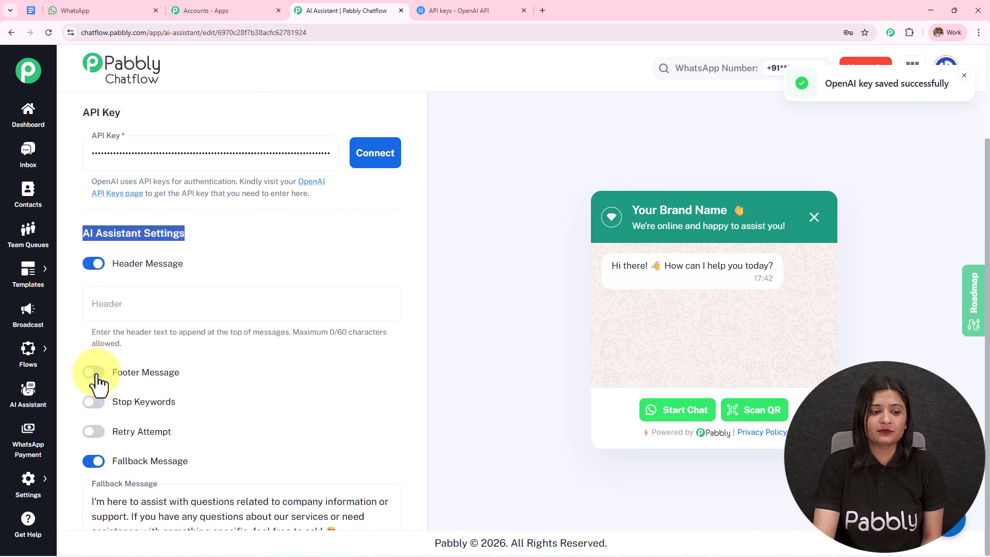
click(95, 371)
scroll(157, 287, down, 3)
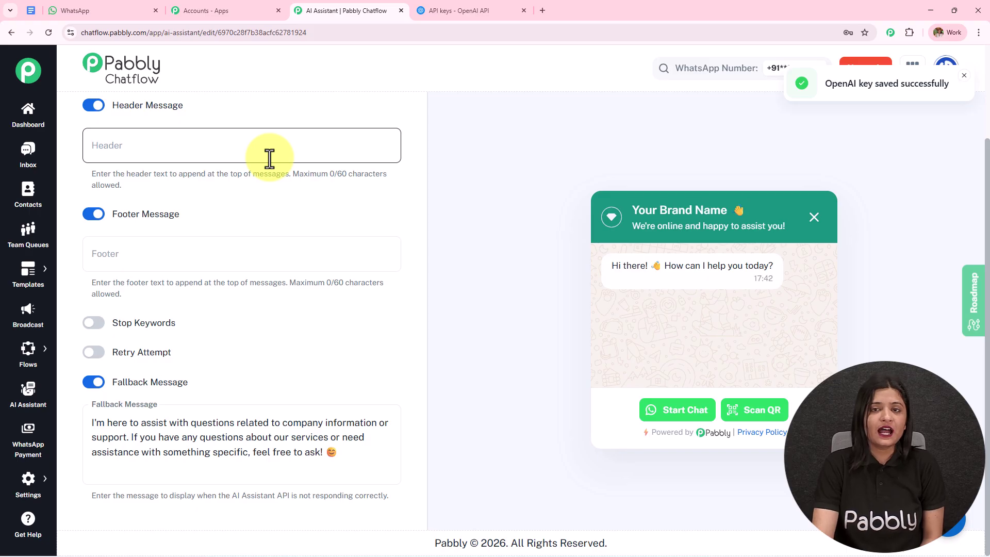
triple_click(93, 105)
click(93, 214)
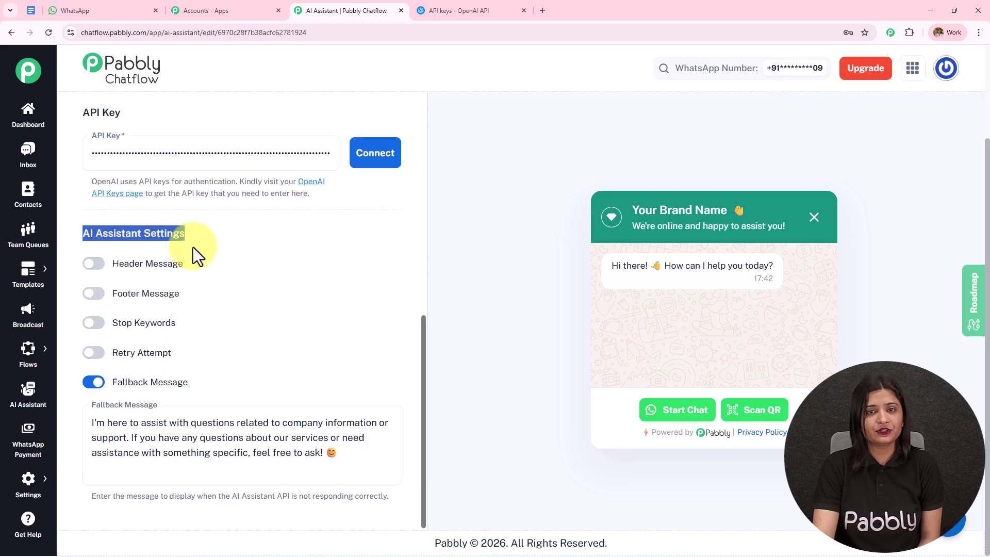
Enable Stop Keywords for the assistant and add the keyword "stop"
click(93, 321)
scroll(234, 252, down, 1)
click(207, 293)
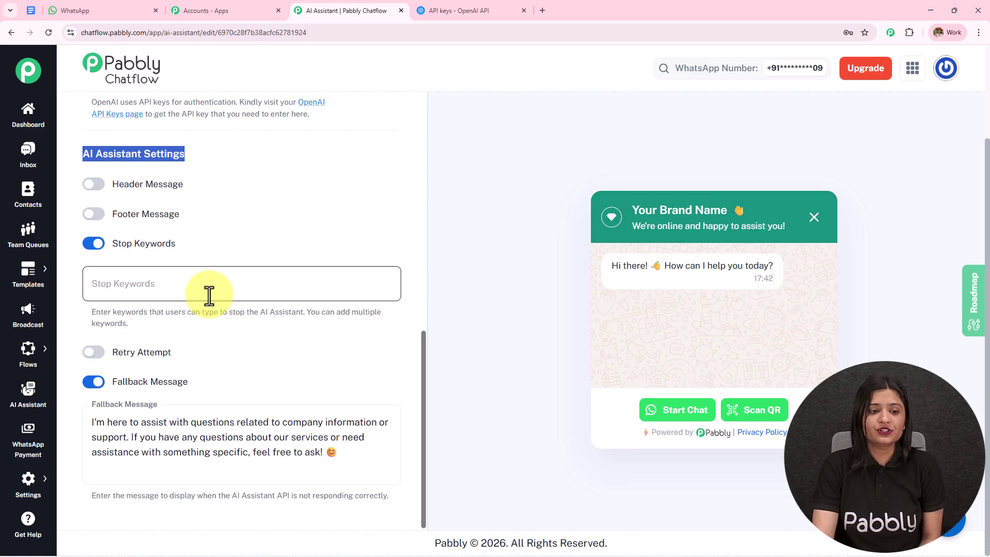
text(stop)
key(Return)
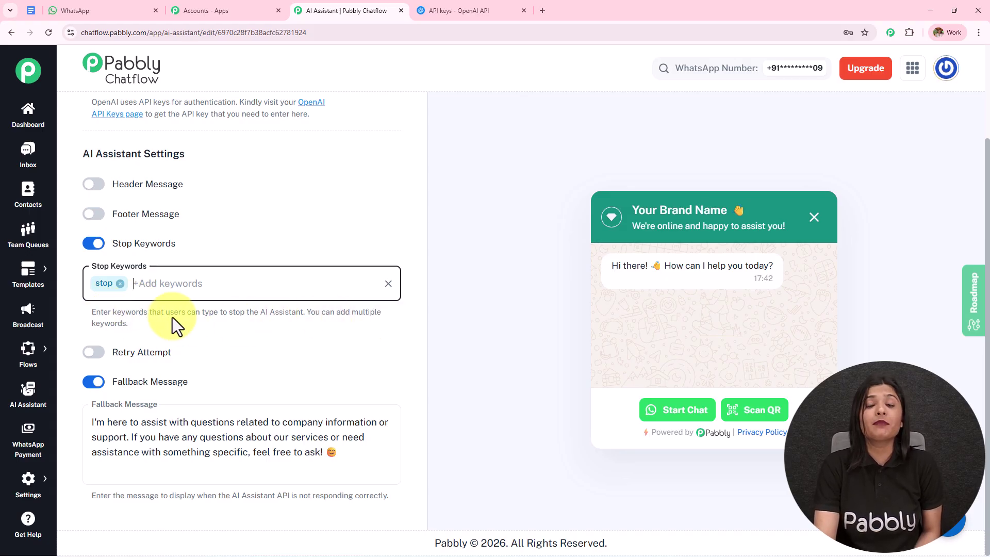
click(128, 277)
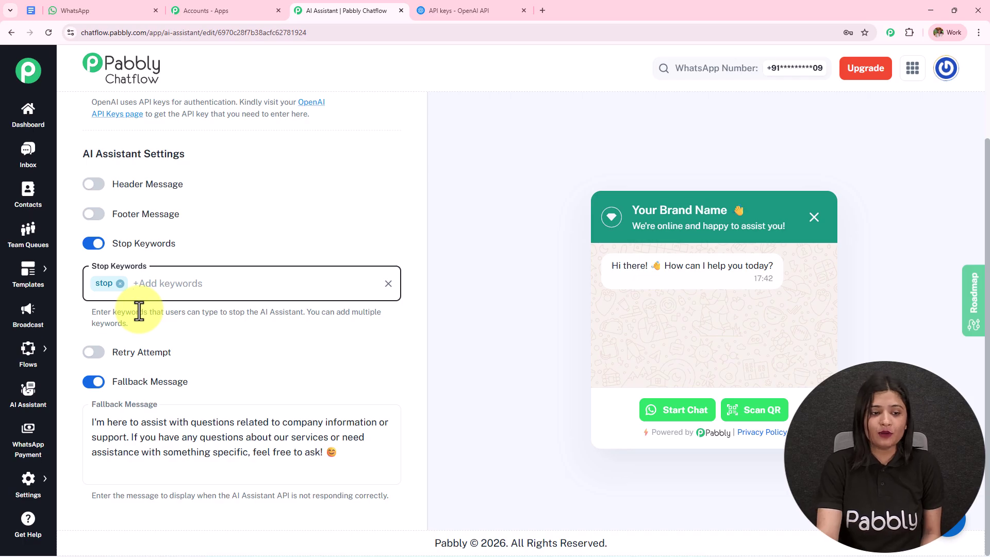
Try out the Retry Attempt option in the AI Assistant Settings, then switch it off again
click(94, 353)
scroll(215, 267, down, 2)
click(217, 267)
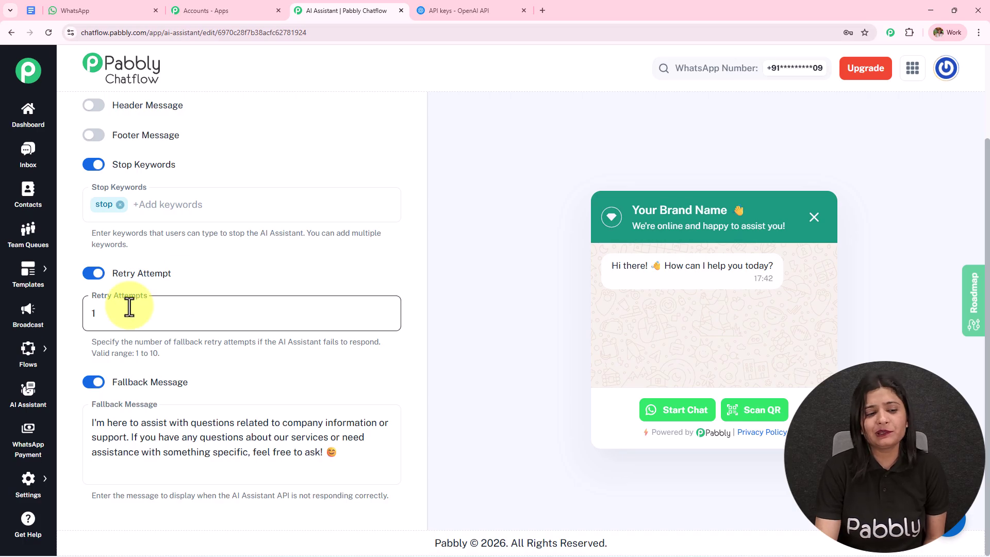
click(92, 274)
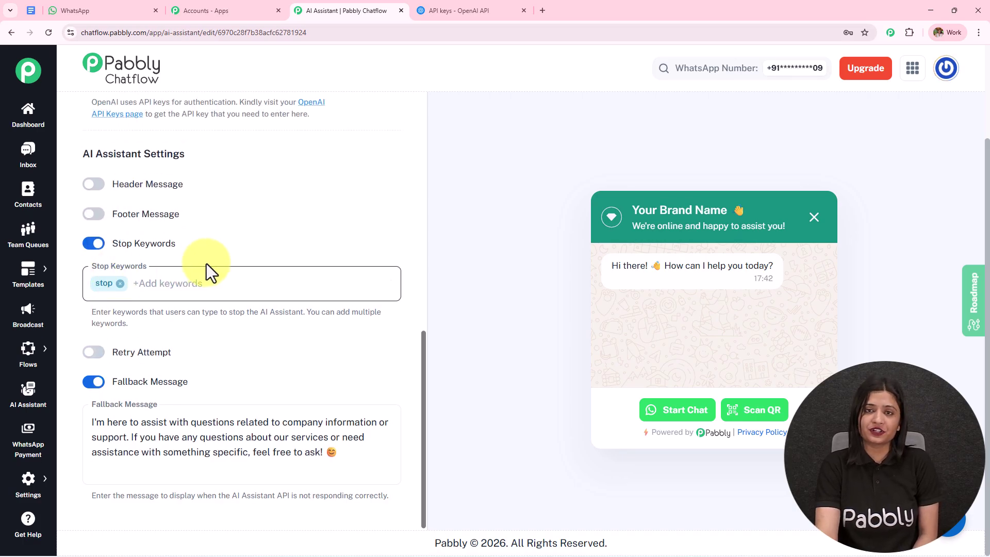
Review the default Fallback Message text in the AI Assistant Settings
click(327, 437)
drag(323, 448, 110, 411)
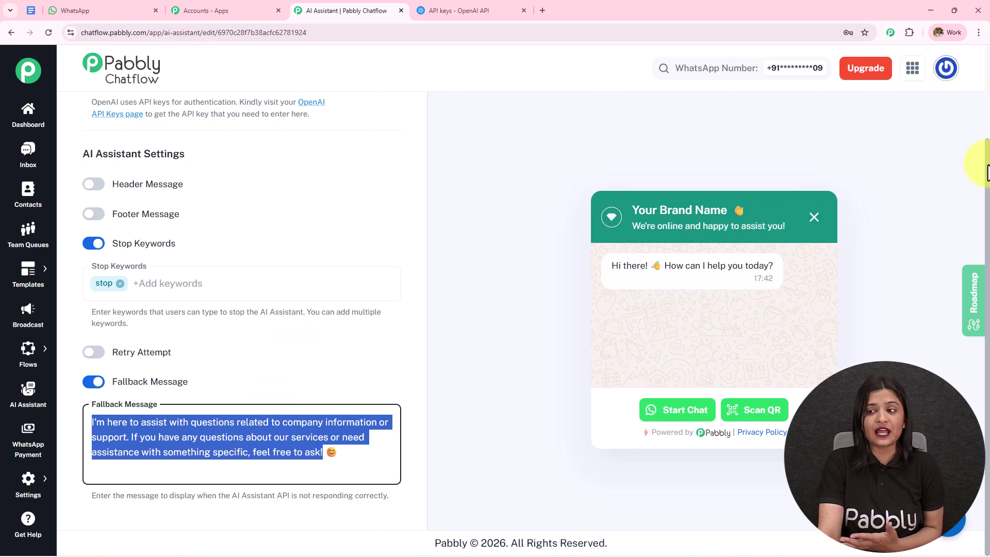
drag(987, 165, 987, 118)
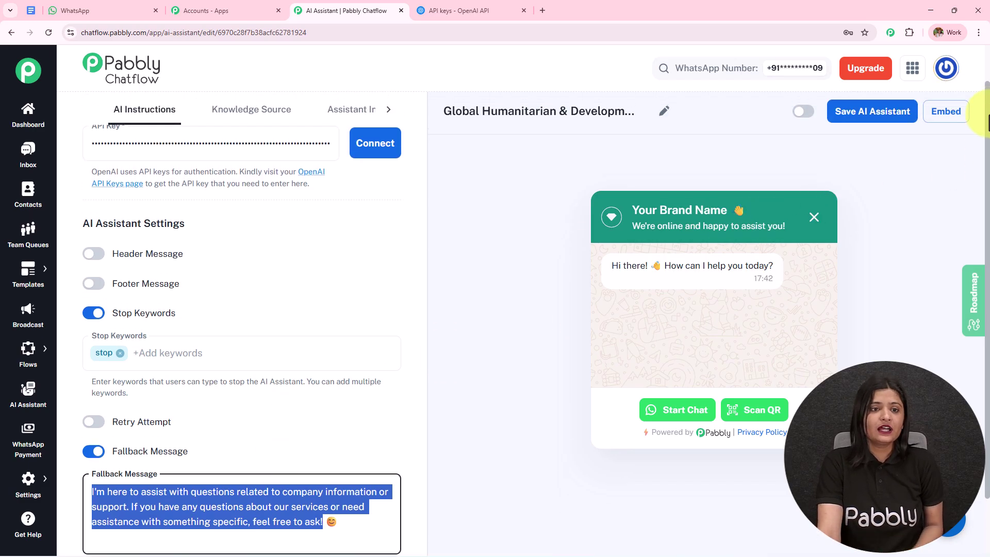
Upload the HOPEBRIDGE FOUNDATION text file from the Downloads folder as the assistant's knowledge source
click(259, 121)
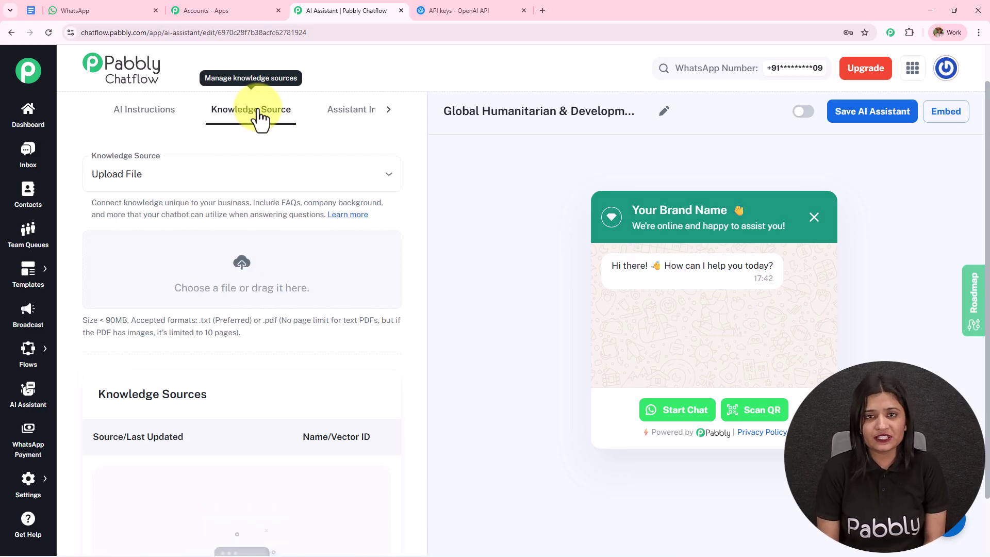
click(242, 177)
click(230, 214)
click(243, 266)
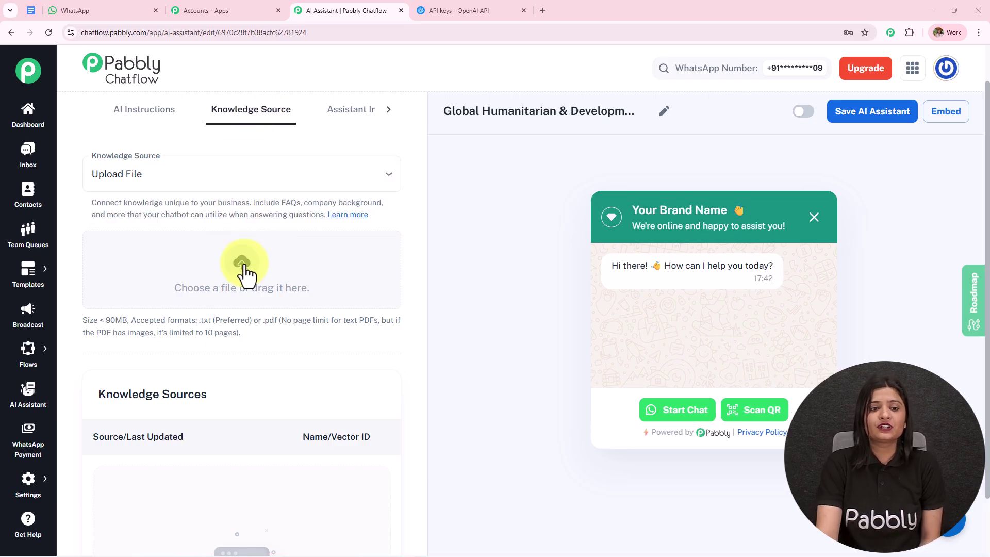
scroll(66, 185, up, 2)
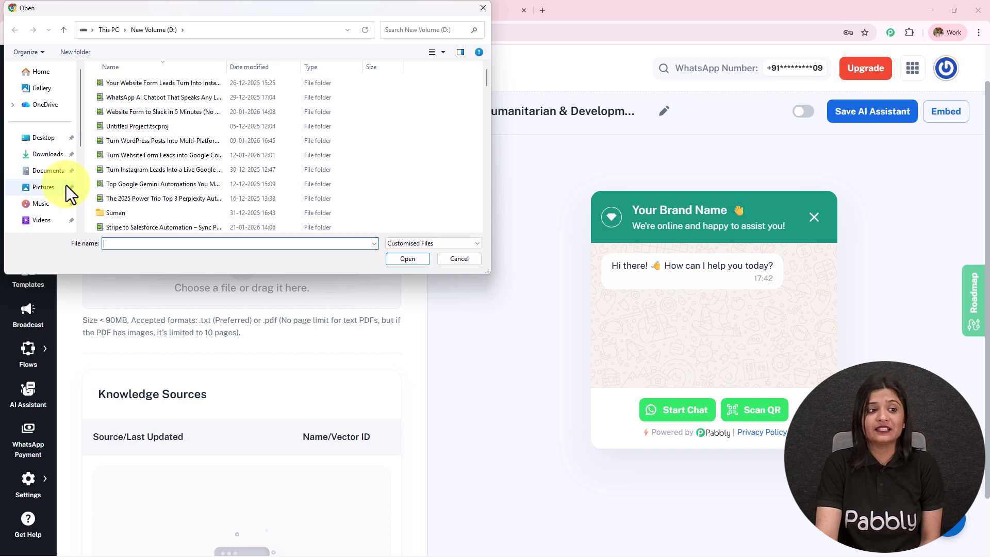
click(51, 154)
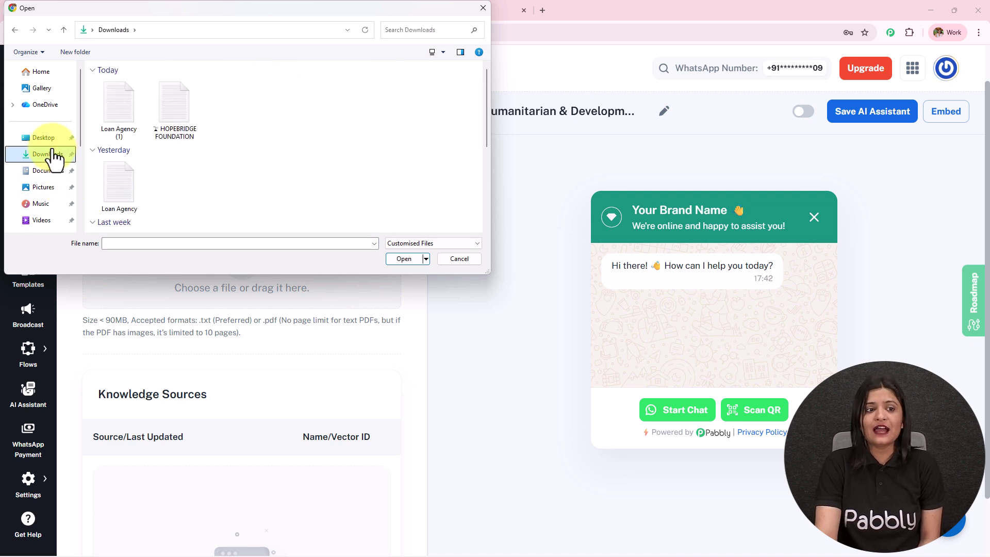
click(167, 135)
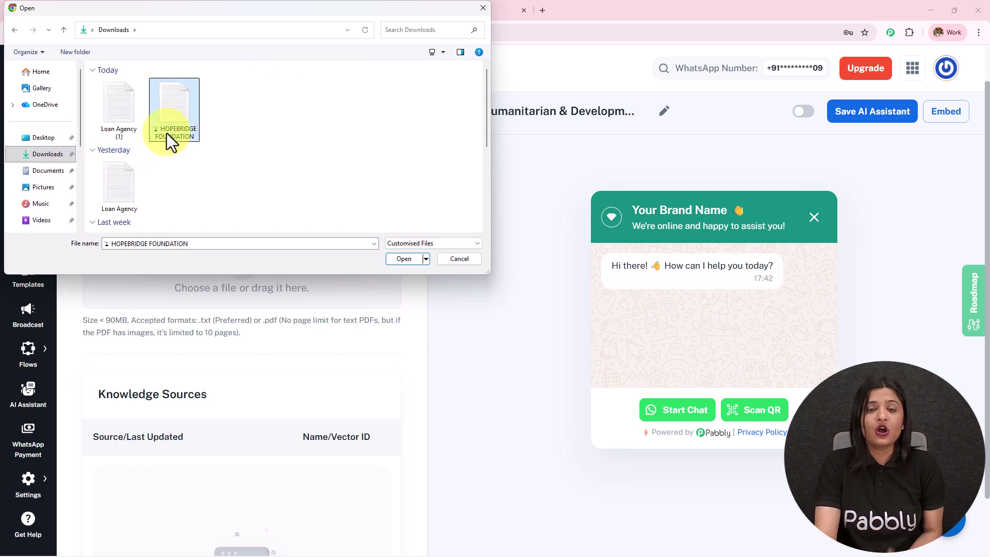
click(398, 260)
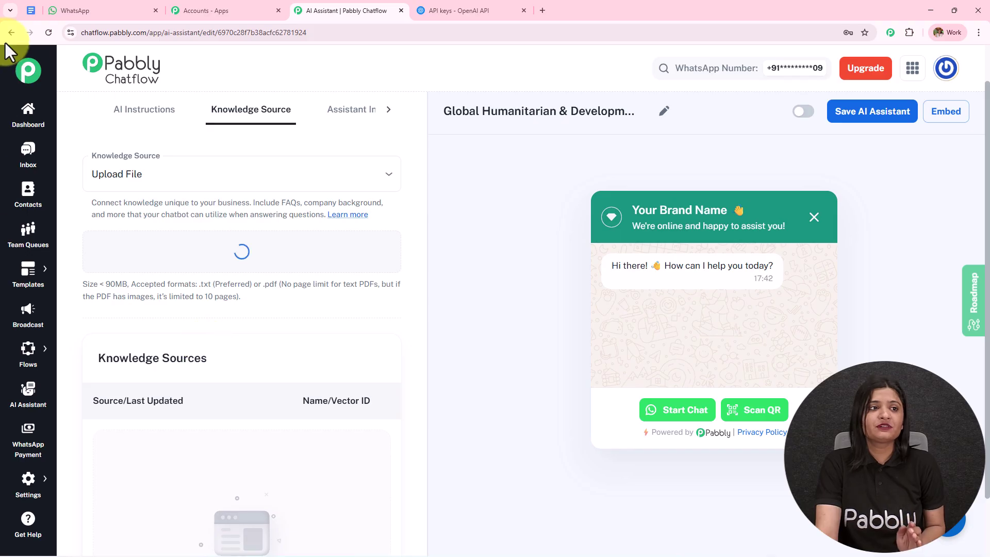
Switch to the HOPEBRIDGE FOUNDATION Google Docs document and review its organization identity, regional offices and contact details
click(31, 10)
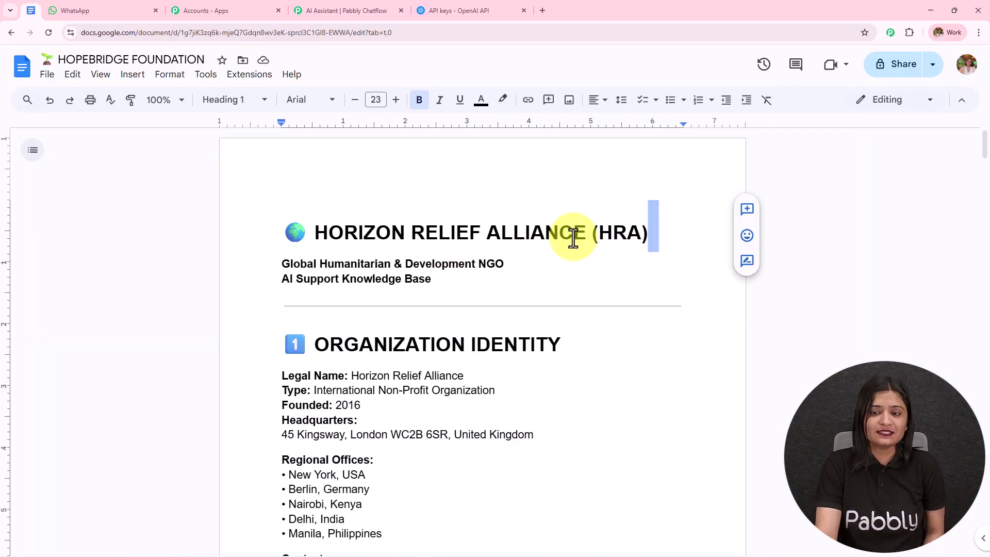
scroll(729, 266, up, 1)
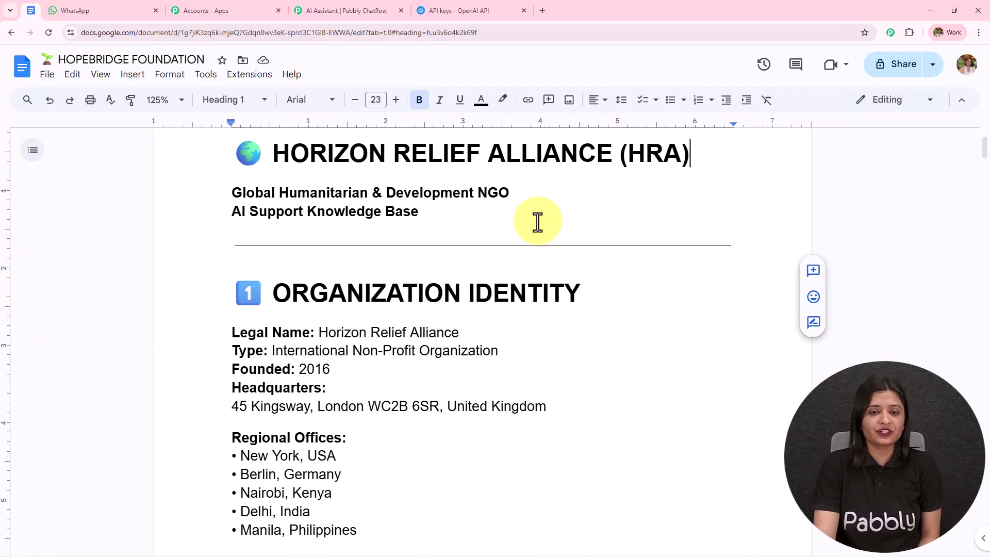
drag(260, 155, 689, 164)
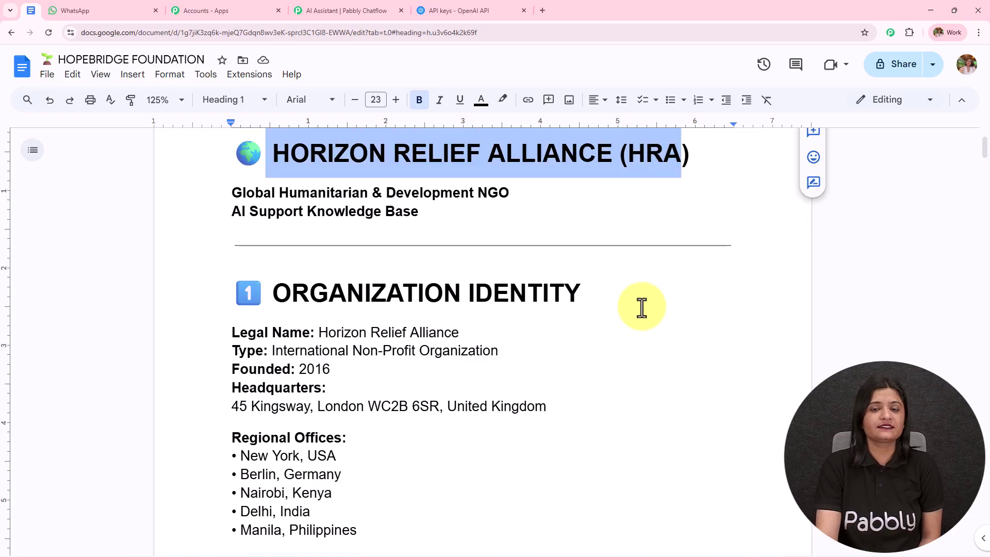
scroll(411, 289, down, 5)
scroll(413, 303, down, 2)
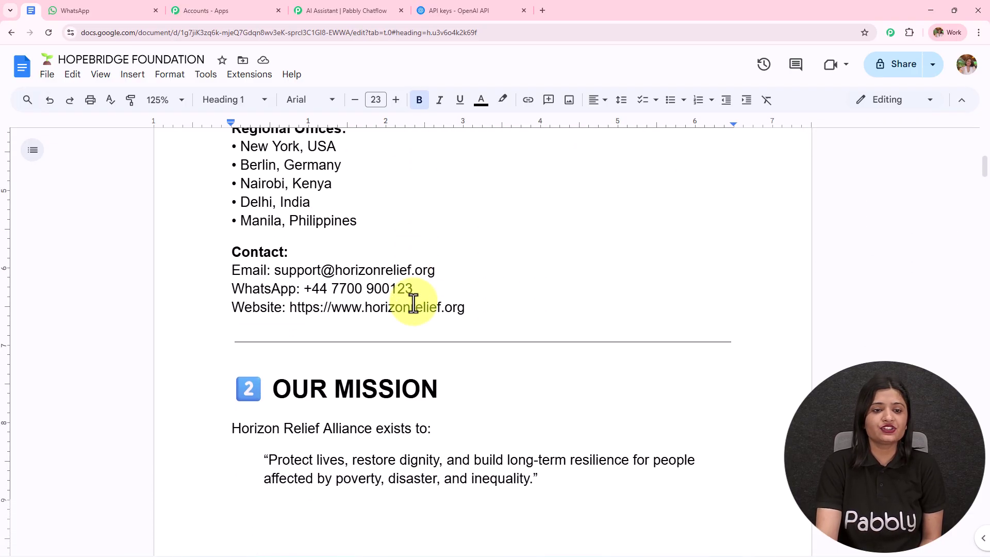
scroll(413, 304, up, 1)
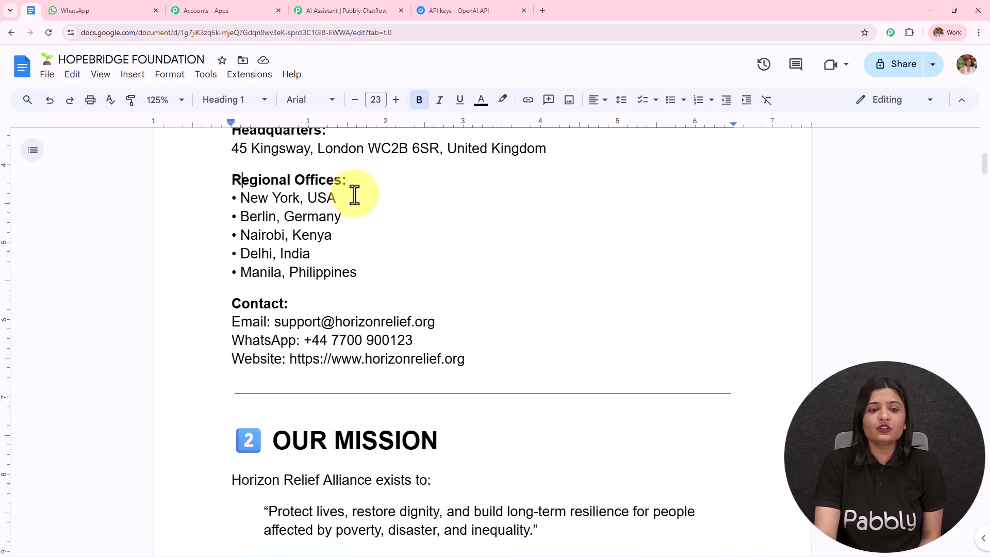
drag(232, 179, 337, 198)
Read through the mission, core programs and donation use sections of the document, then return to its beginning
scroll(404, 292, down, 4)
scroll(404, 295, down, 15)
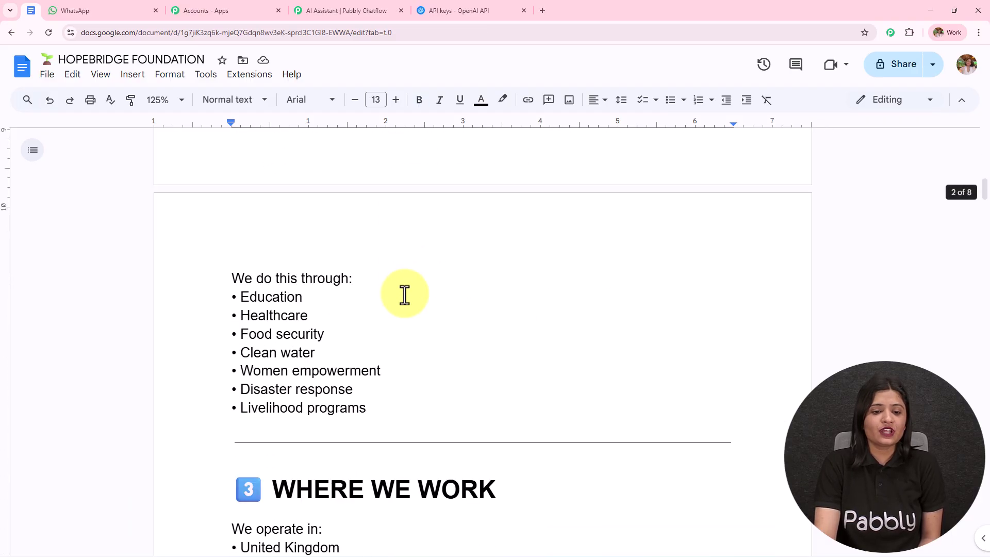
scroll(405, 294, down, 15)
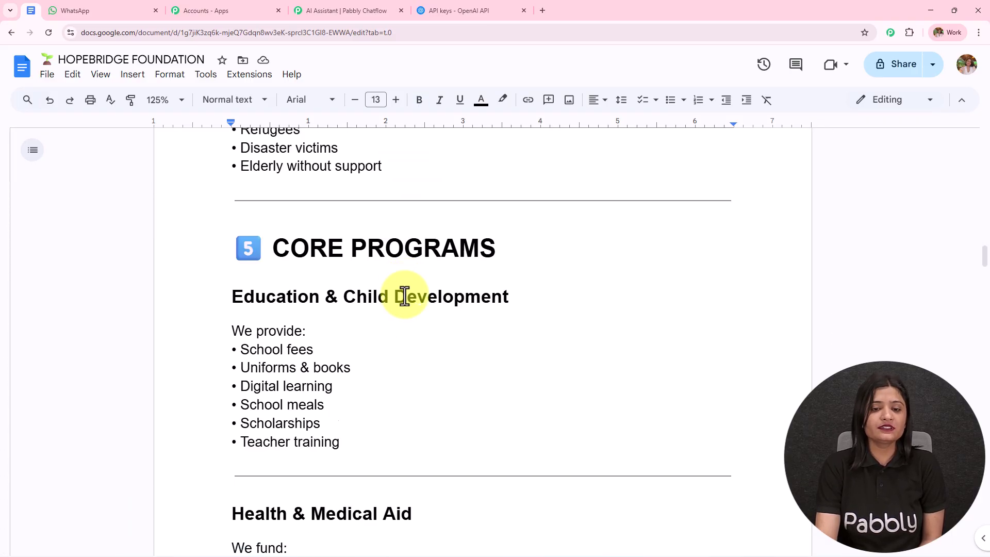
scroll(405, 295, down, 15)
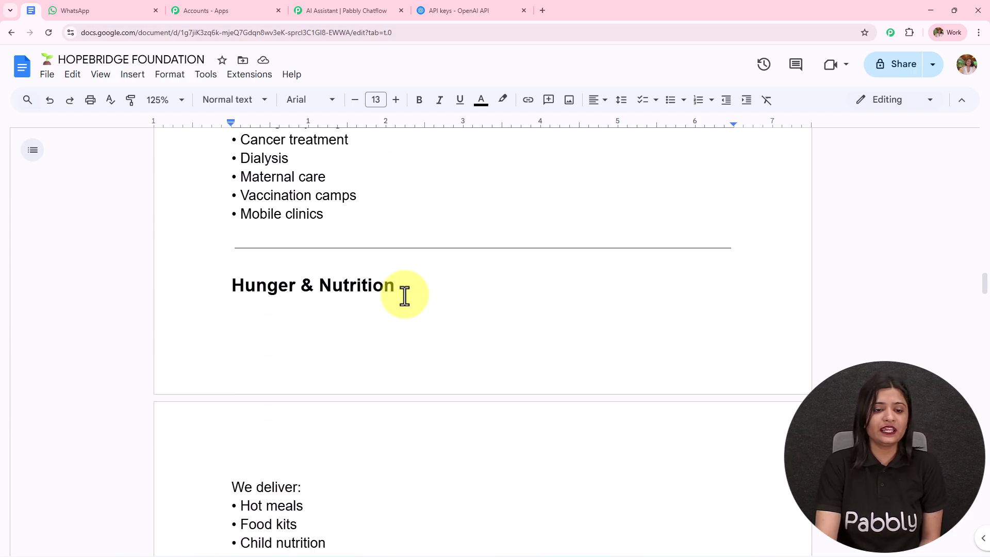
scroll(404, 294, down, 6)
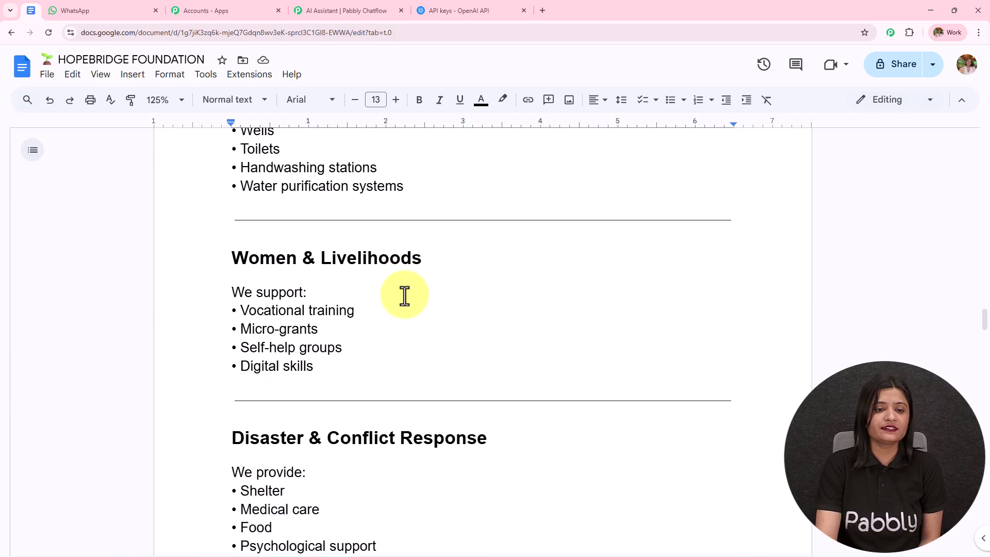
scroll(404, 295, down, 2)
scroll(404, 295, down, 4)
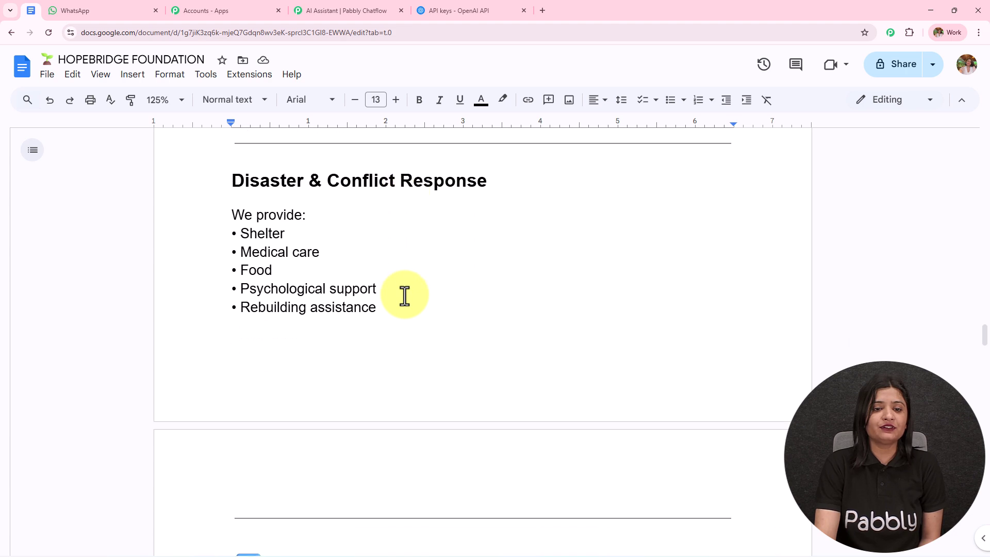
scroll(404, 295, down, 3)
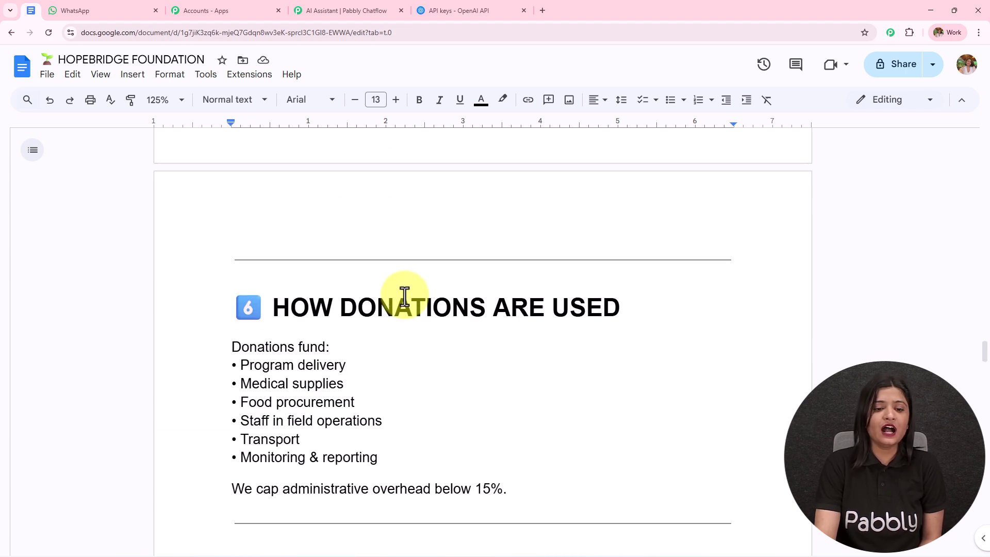
scroll(404, 295, down, 5)
scroll(404, 294, up, 5)
scroll(404, 295, up, 15)
scroll(404, 294, up, 20)
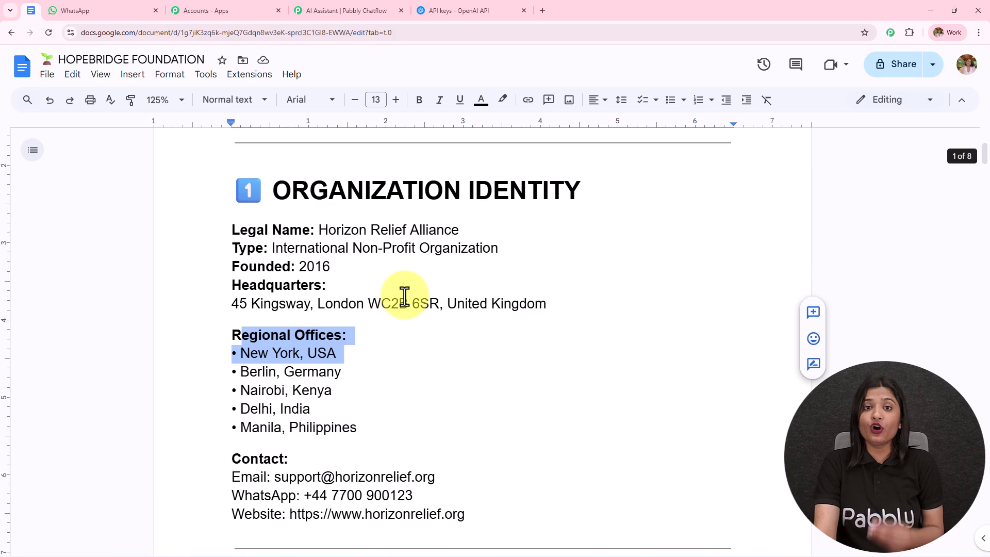
scroll(405, 295, up, 5)
Check the sample WhatsApp chat and the source document again, then examine the accepted file formats for Pabbly Chatflow's knowledge source
click(124, 9)
scroll(624, 335, up, 15)
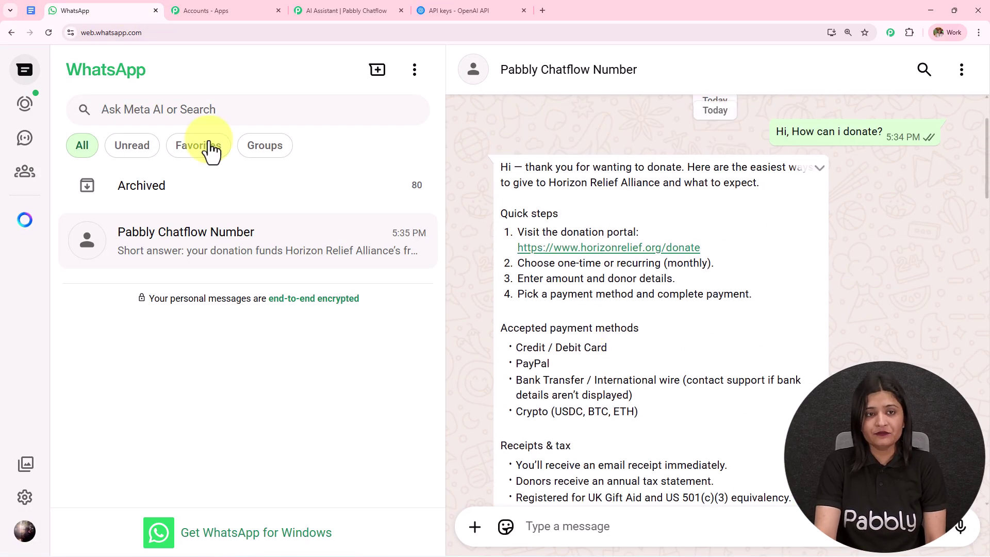
click(353, 8)
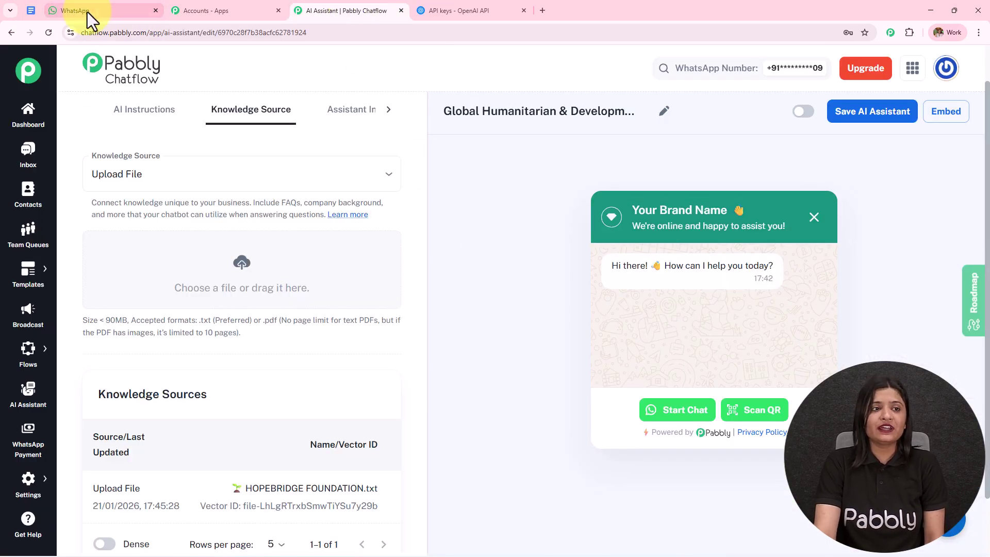
click(33, 8)
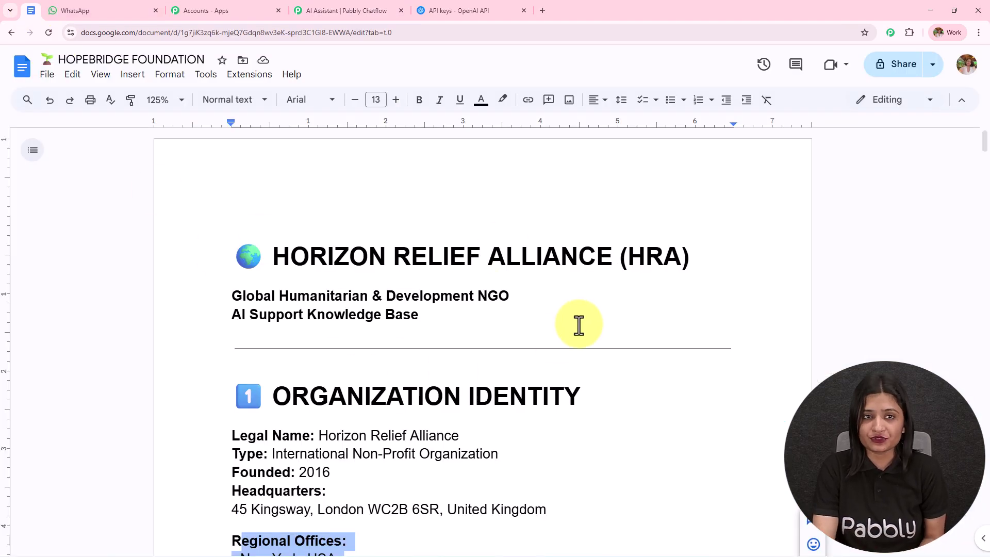
click(393, 4)
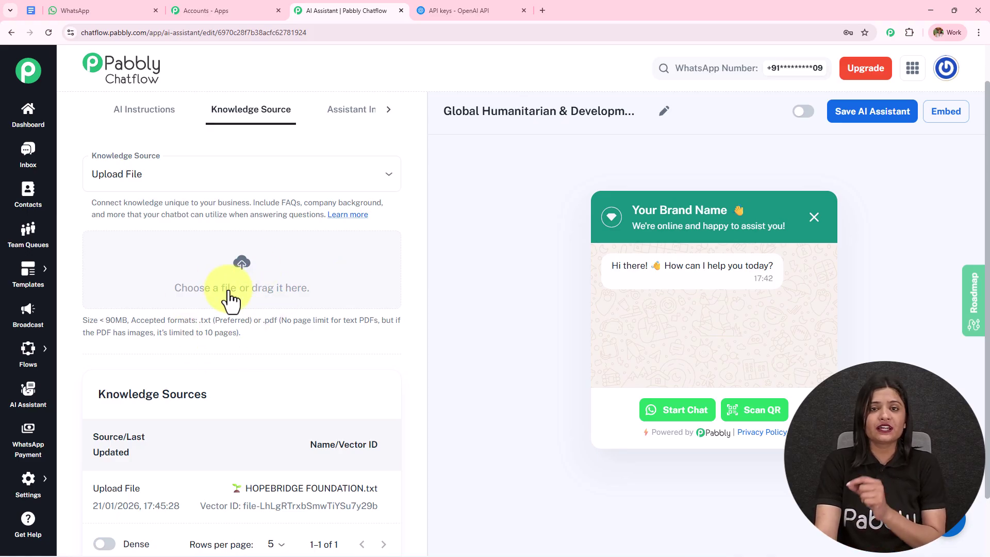
drag(235, 320, 360, 353)
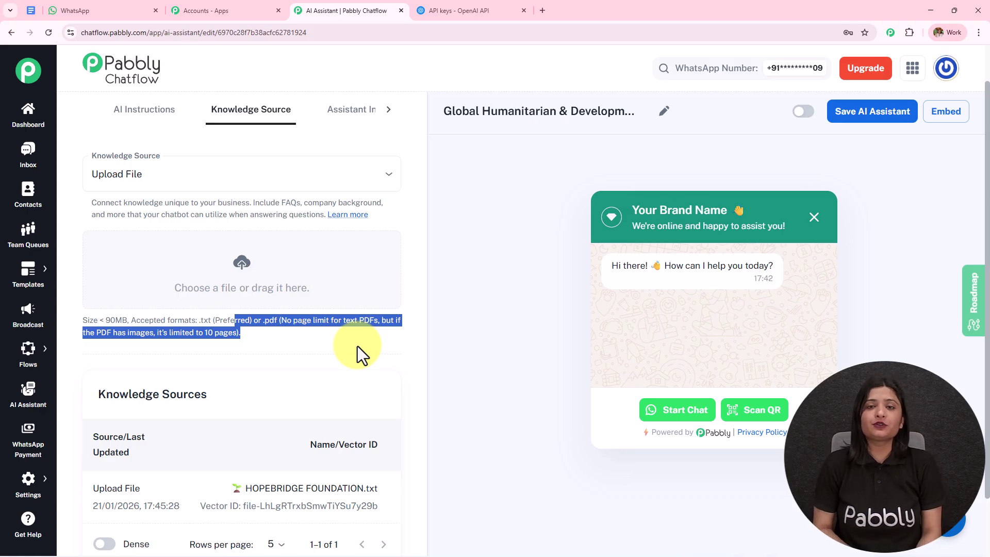
In the Assistant Interface settings, replace "Your Brand Name" in the header heading with "PABBLY", keeping the waving hand emoji
click(340, 112)
drag(170, 174, 88, 199)
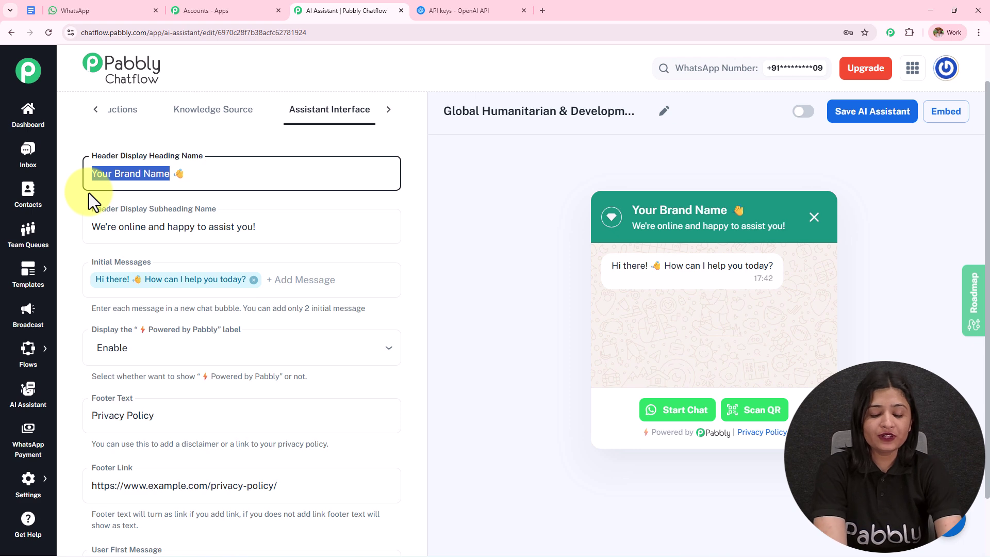
text(jdjdjd)
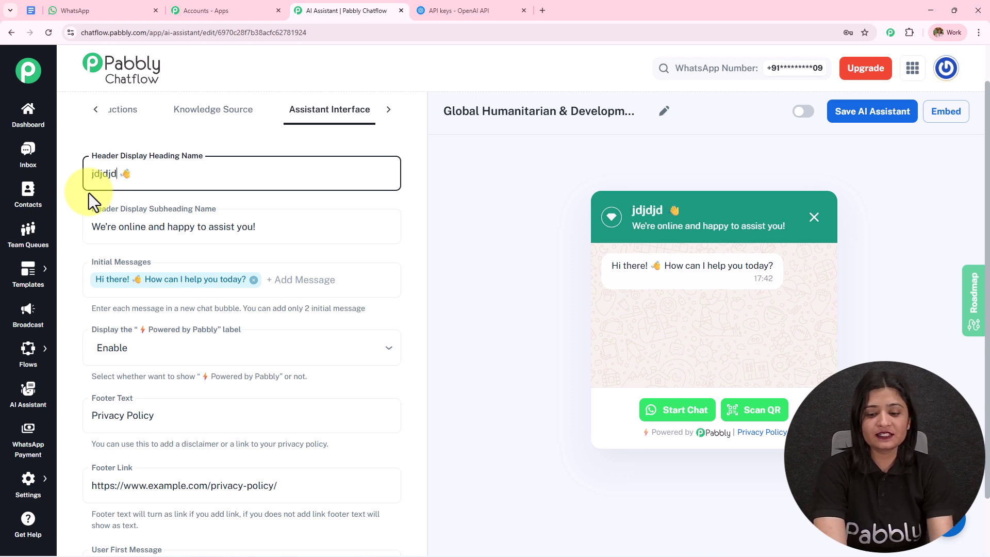
key(BackSpace)
key(BackSpace)
key(BackSpace)
key(BackSpace)
key(BackSpace)
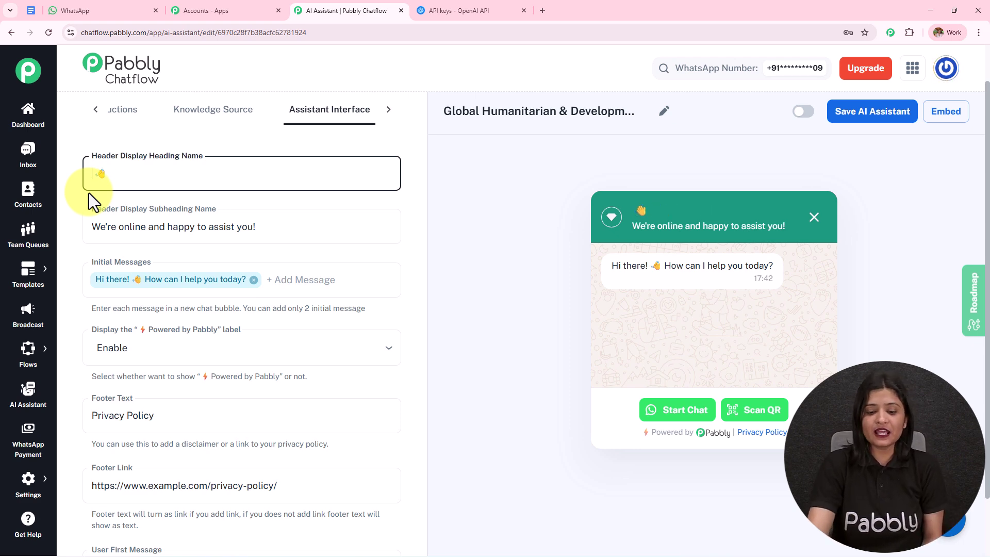
text({)
key(BackSpace)
text(PABBLY)
key(Left)
key(Left)
key(Left)
key(Left)
text(A)
Try clearing the Header Display Subheading Name, then restore its original text
click(173, 231)
drag(278, 227, 74, 239)
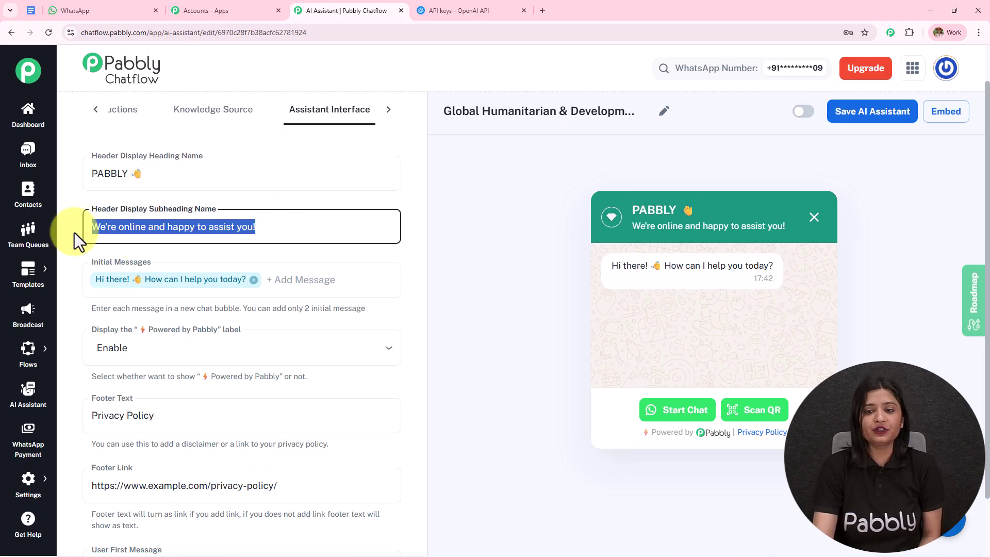
key(BackSpace)
key(ctrl+z)
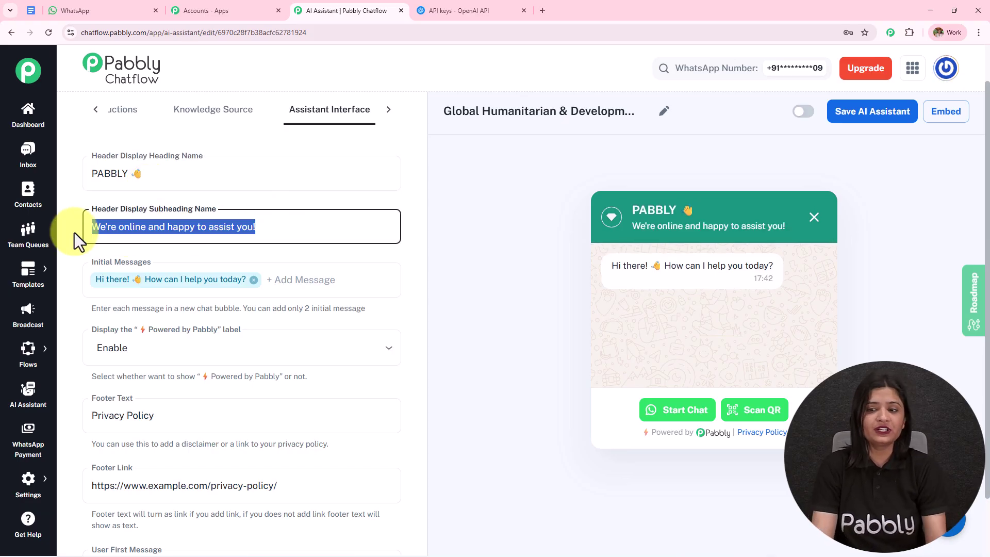
click(478, 207)
Review the Initial Messages, Powered by Pabbly label, footer and User First Message fields of the assistant interface
click(311, 277)
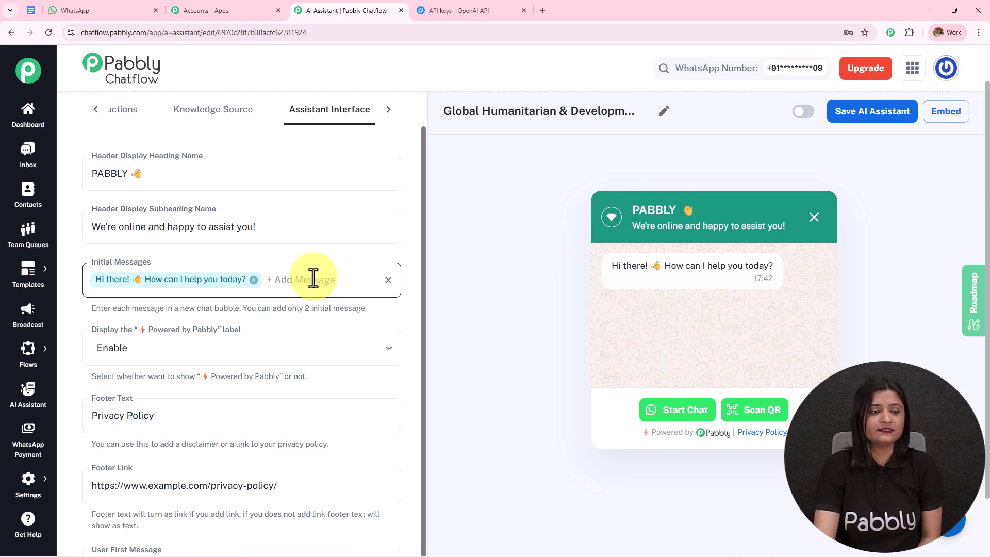
scroll(290, 284, down, 1)
scroll(290, 284, down, 3)
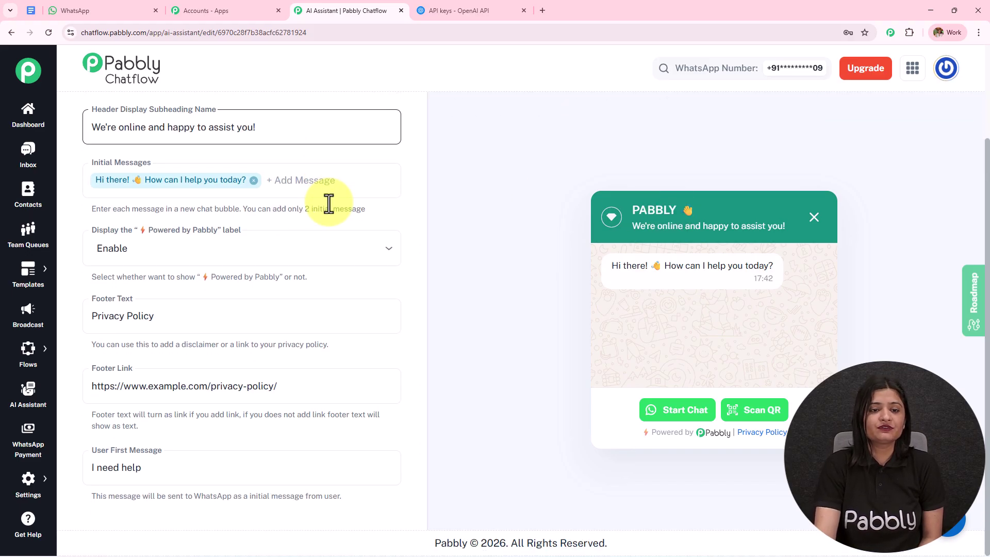
click(340, 211)
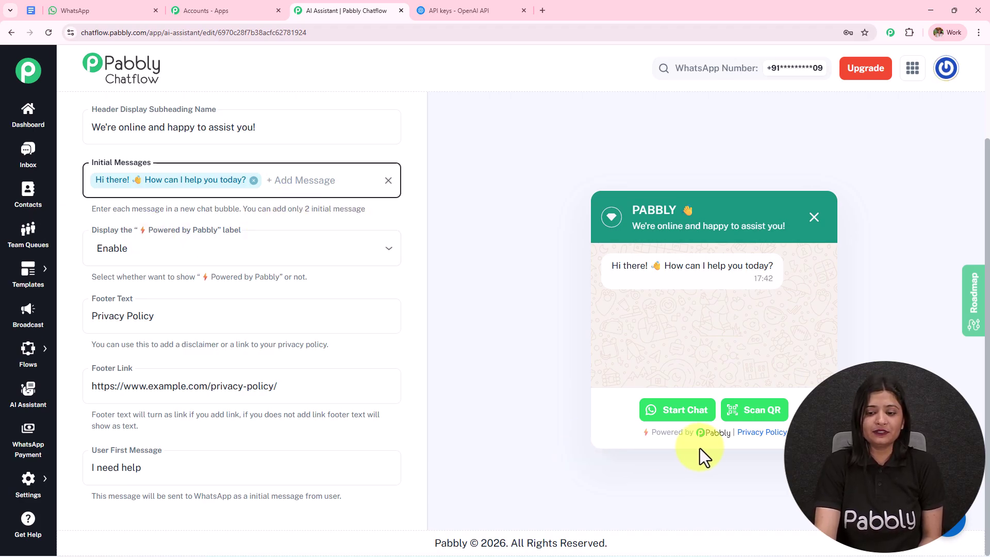
Try disabling the "Powered by Pabbly" label in the chat preview, then enable it again
drag(640, 432, 688, 427)
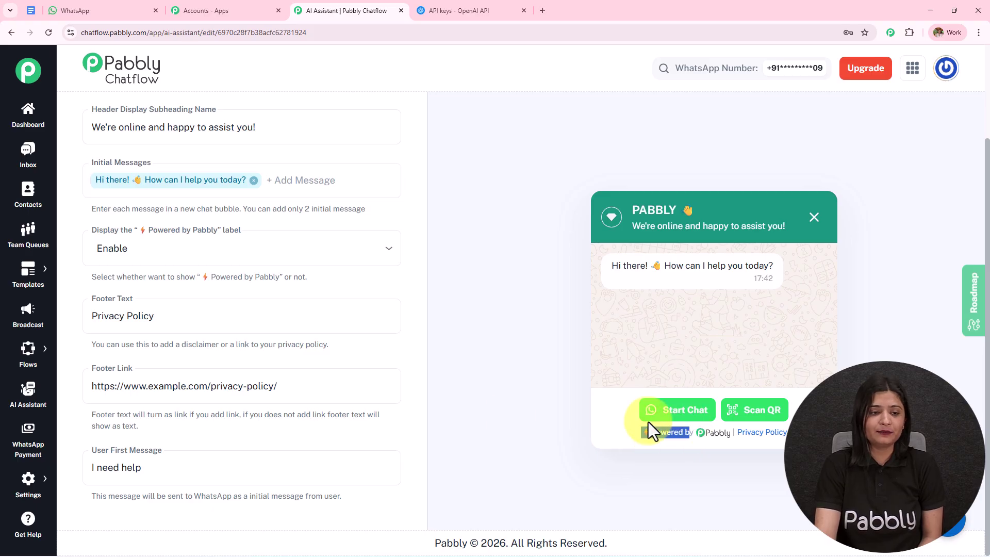
click(150, 249)
click(154, 306)
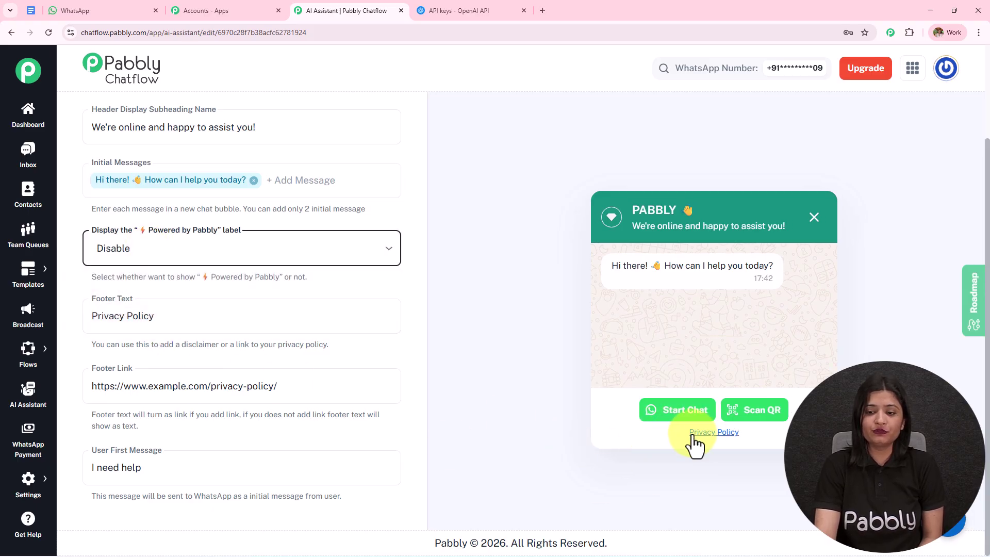
click(160, 251)
click(157, 281)
Review the Footer Text and Footer Link fields of the assistant interface
click(166, 309)
click(137, 387)
drag(177, 316, 81, 312)
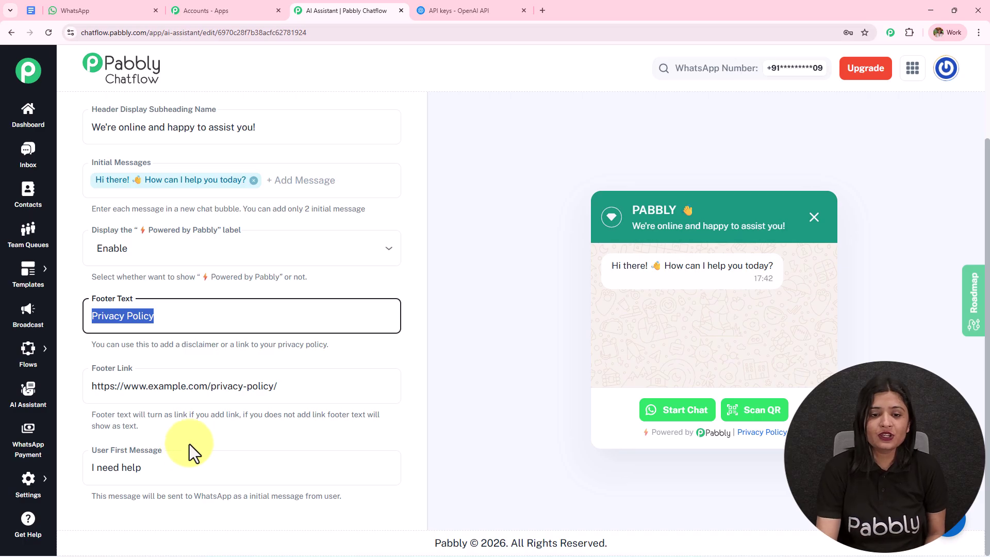
Open the assistant's Styling settings
drag(422, 246, 422, 165)
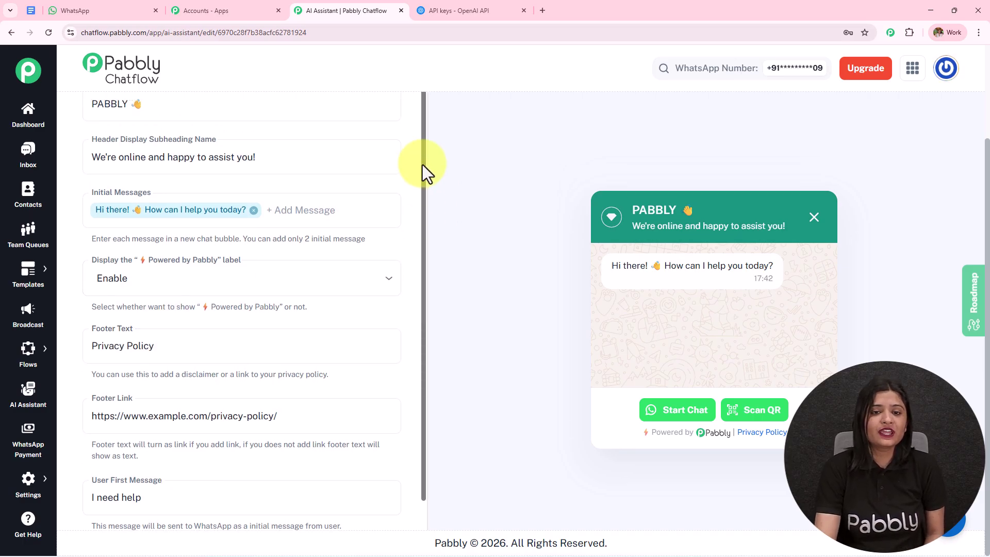
drag(981, 159, 981, 104)
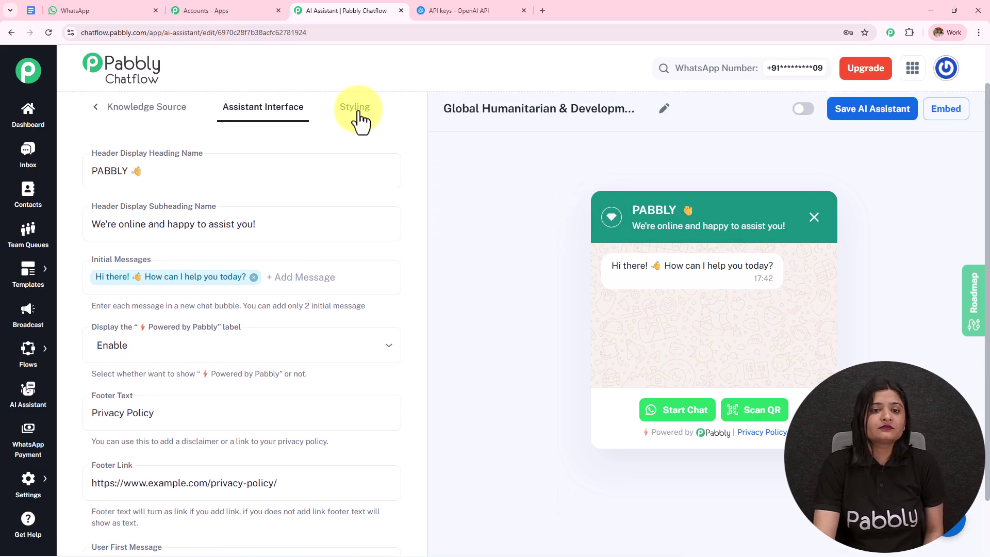
click(354, 109)
Try the Dark theme mode for the chat widget, then set it back to Light
click(292, 172)
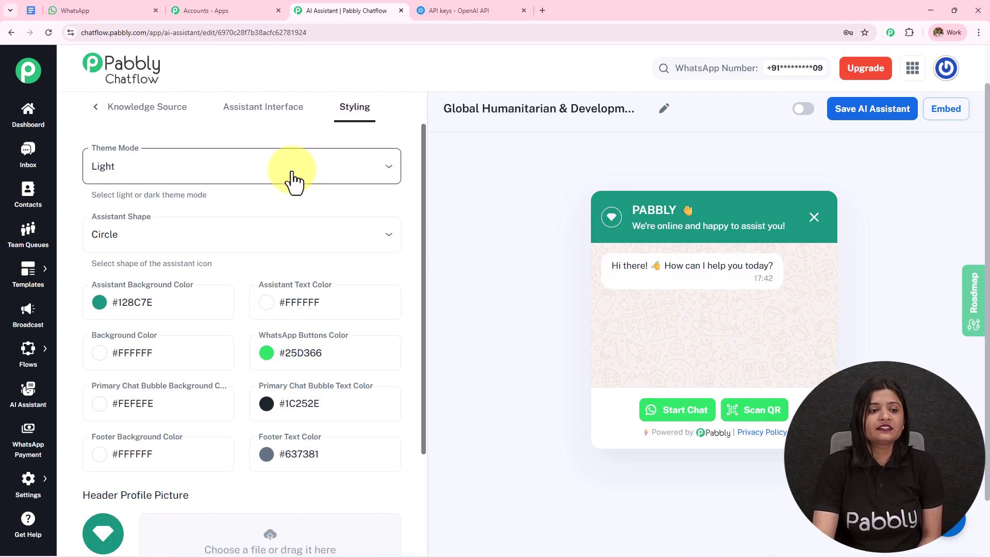
click(150, 225)
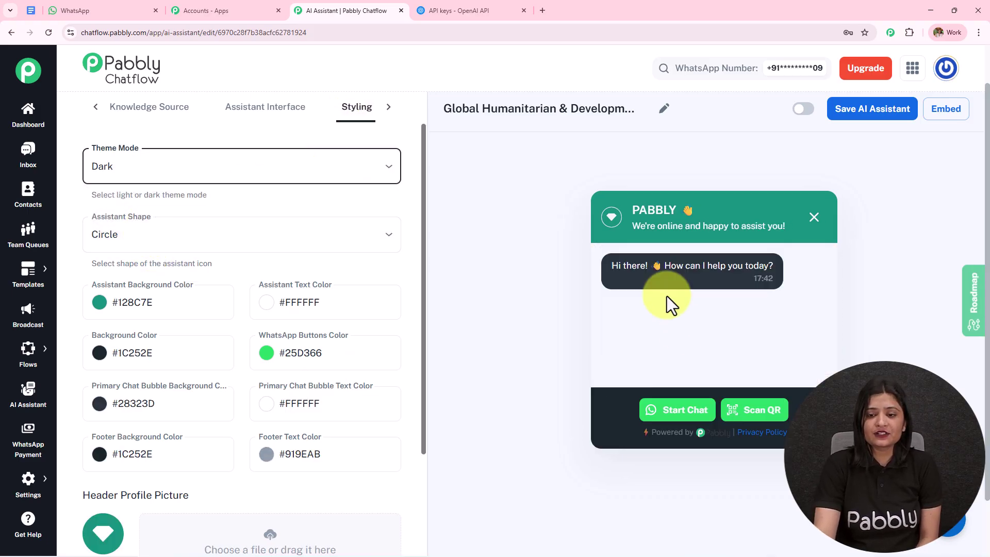
click(196, 178)
click(151, 200)
Try the Square assistant shape, then set it back to Circle
click(151, 239)
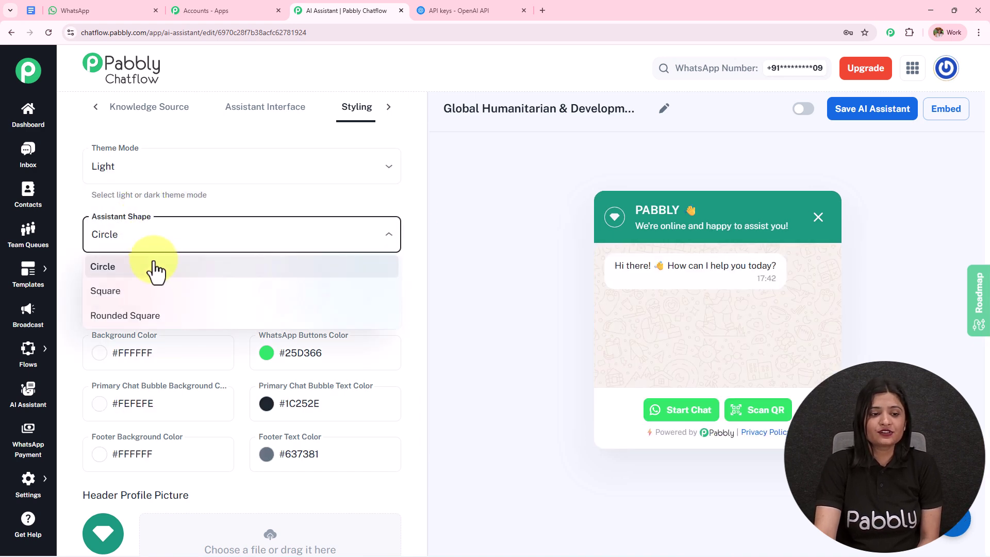
click(155, 290)
click(155, 240)
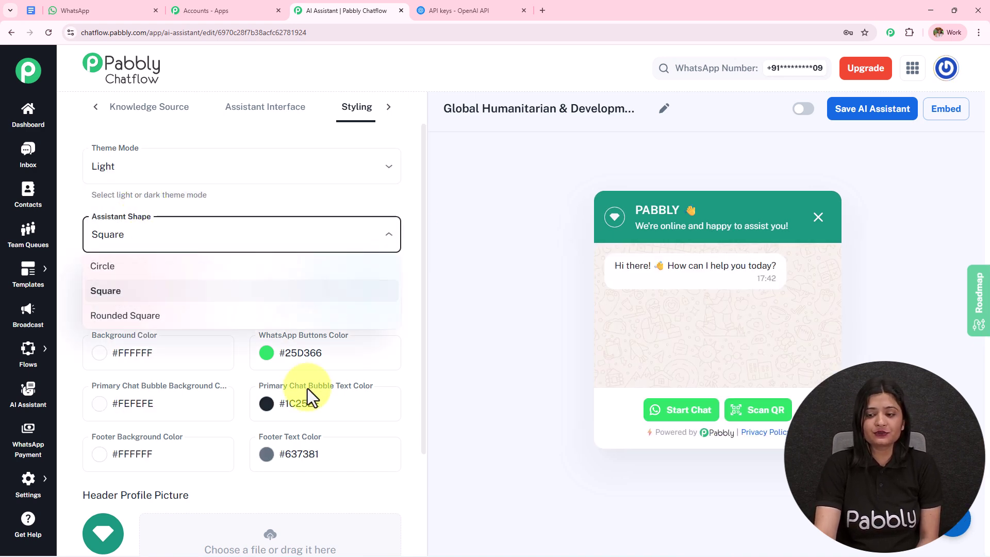
click(137, 267)
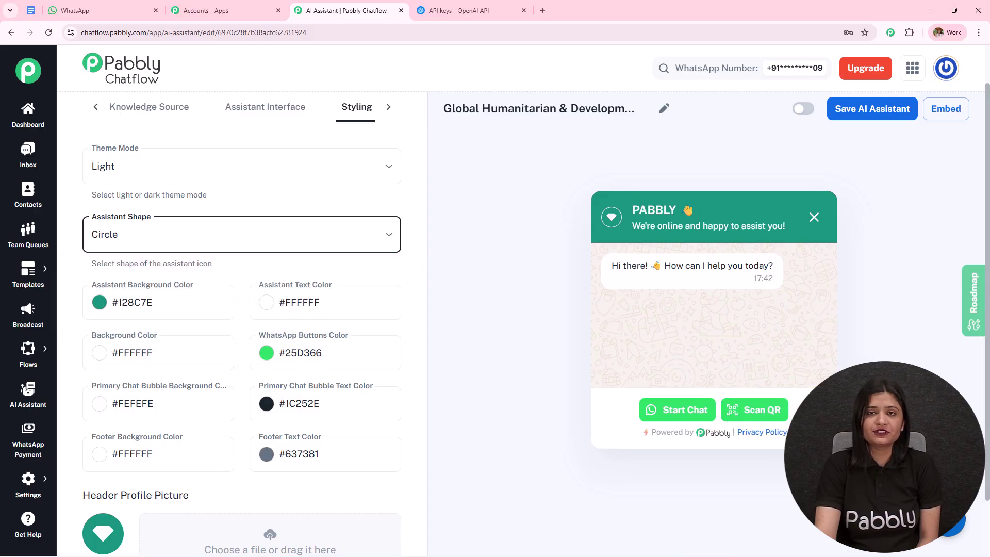
Examine the styling colors and the header profile, assistant profile and background picture options
scroll(331, 342, down, 2)
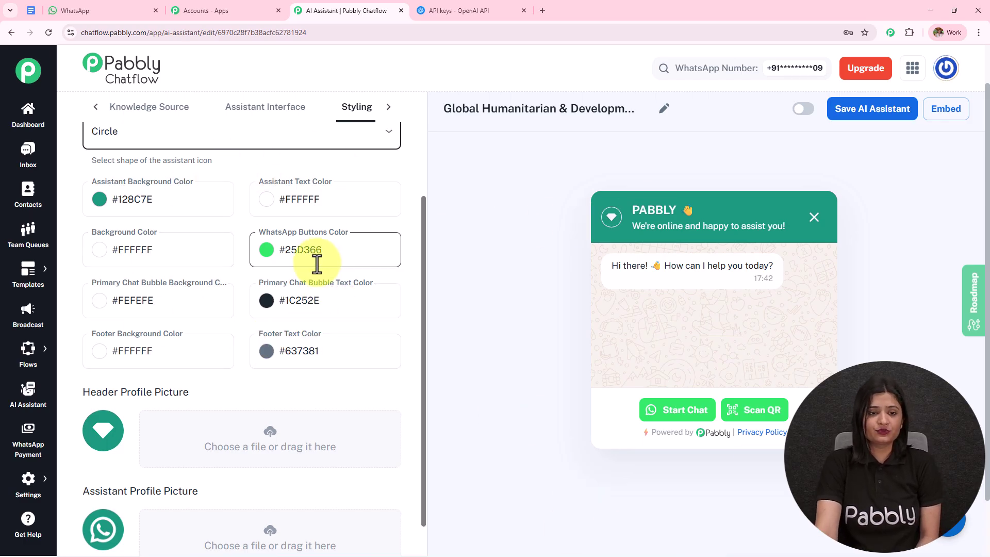
scroll(316, 261, down, 2)
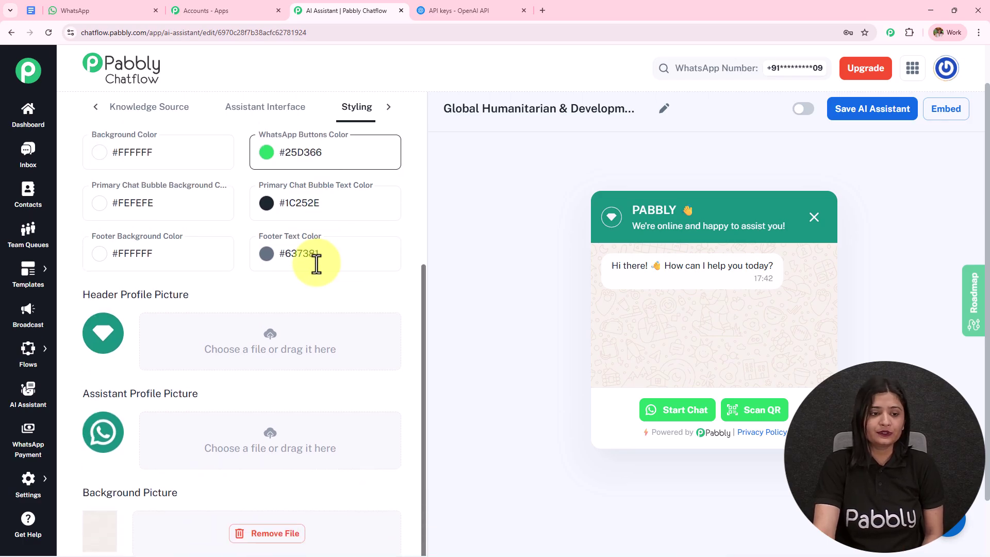
scroll(228, 370, down, 1)
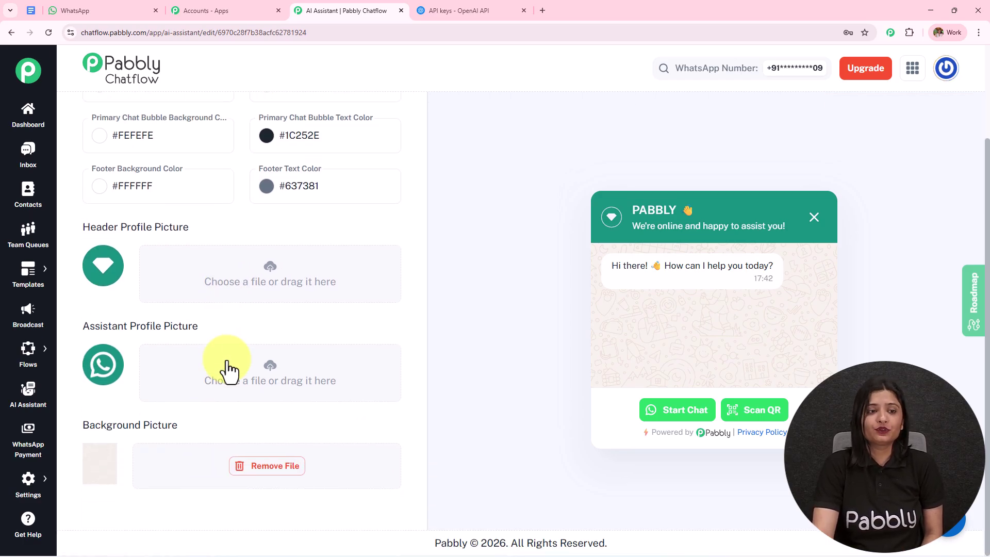
drag(190, 228, 91, 228)
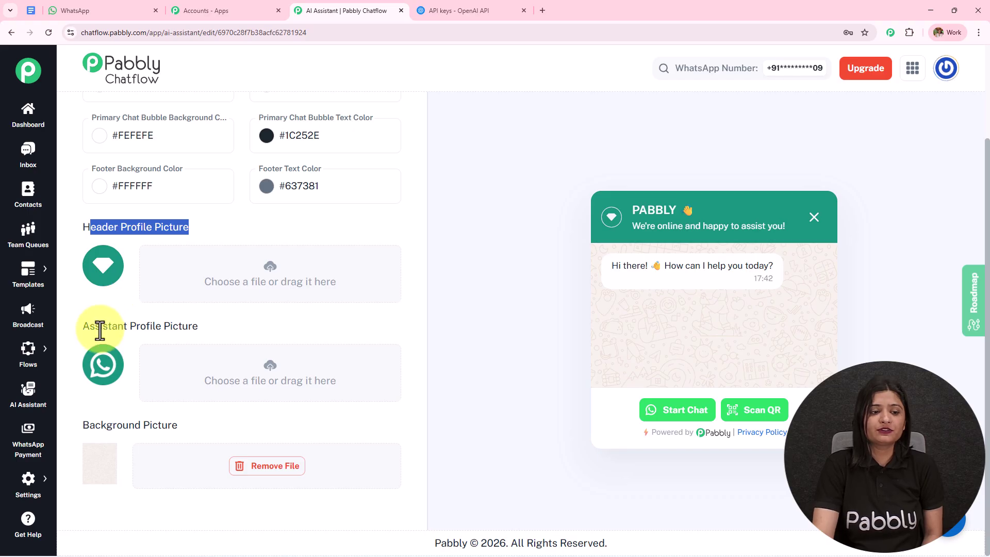
drag(100, 328, 188, 327)
drag(108, 425, 239, 426)
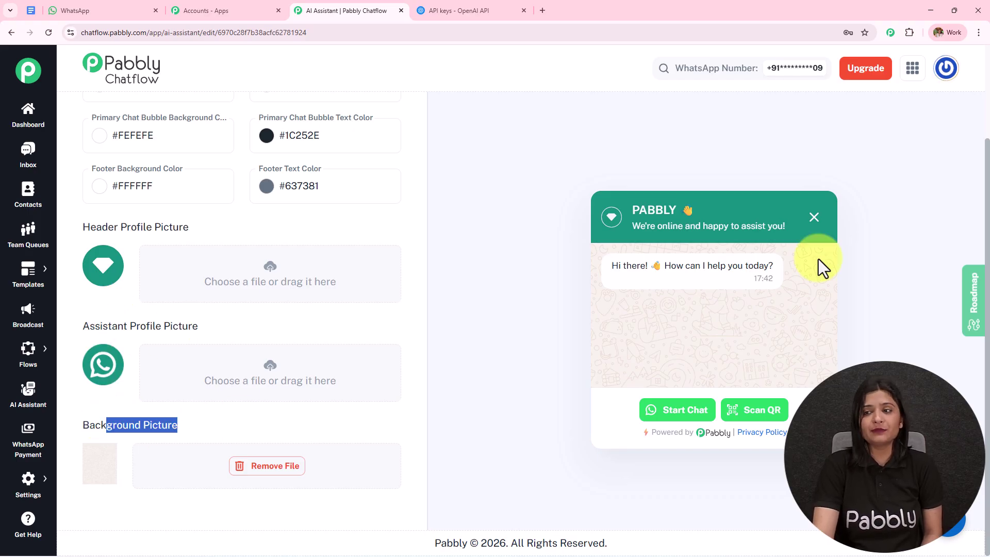
Activate the Global Humanitarian & Development NGO assistant and save it
drag(978, 227, 983, 166)
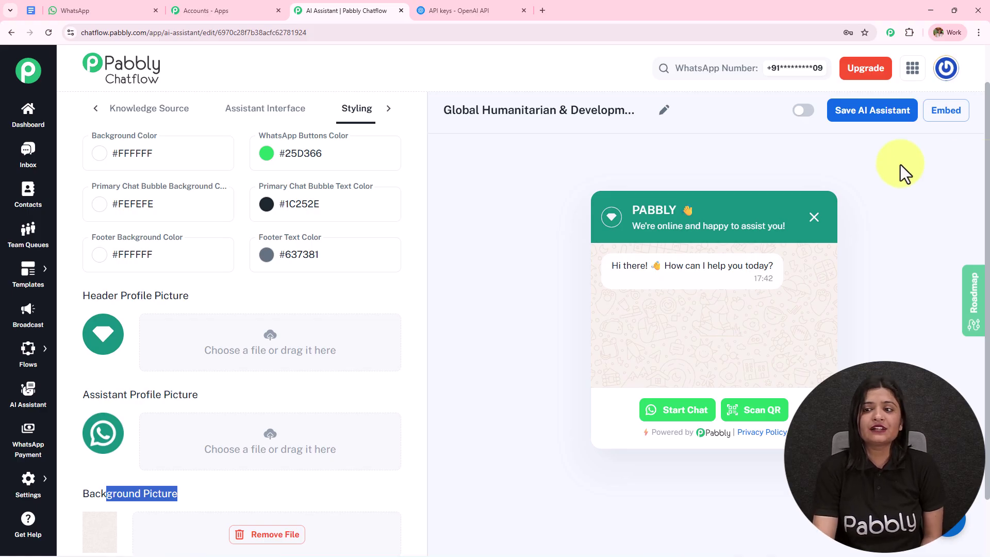
click(803, 110)
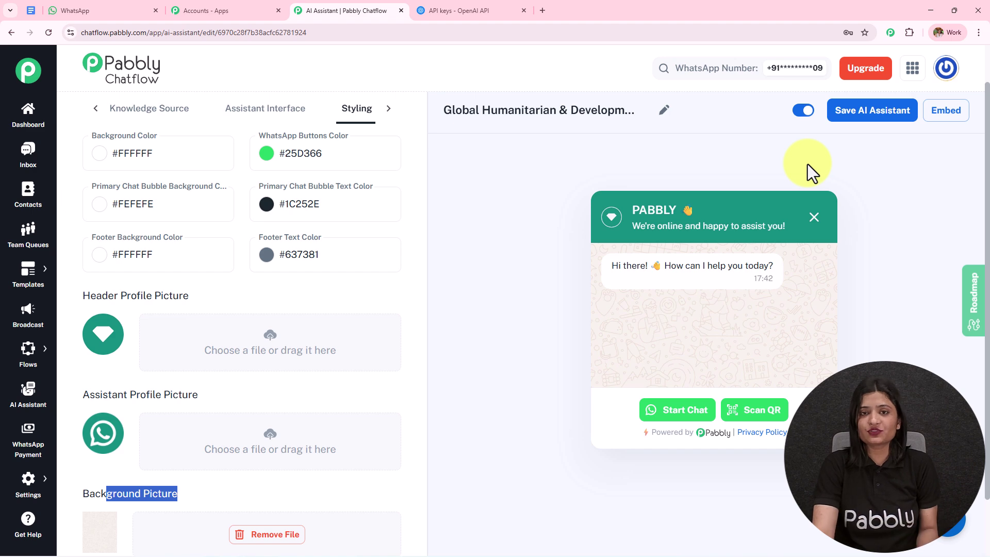
click(857, 111)
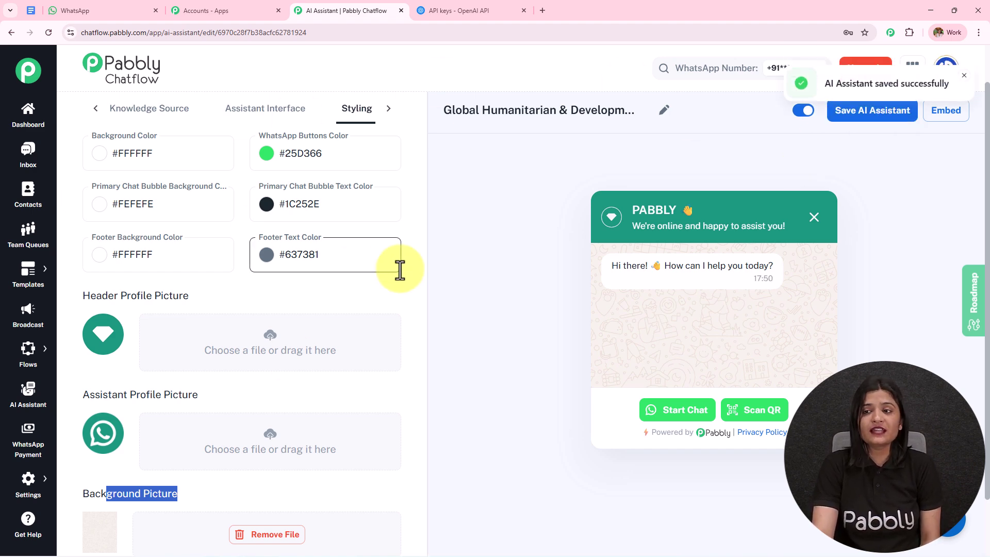
drag(823, 85, 969, 85)
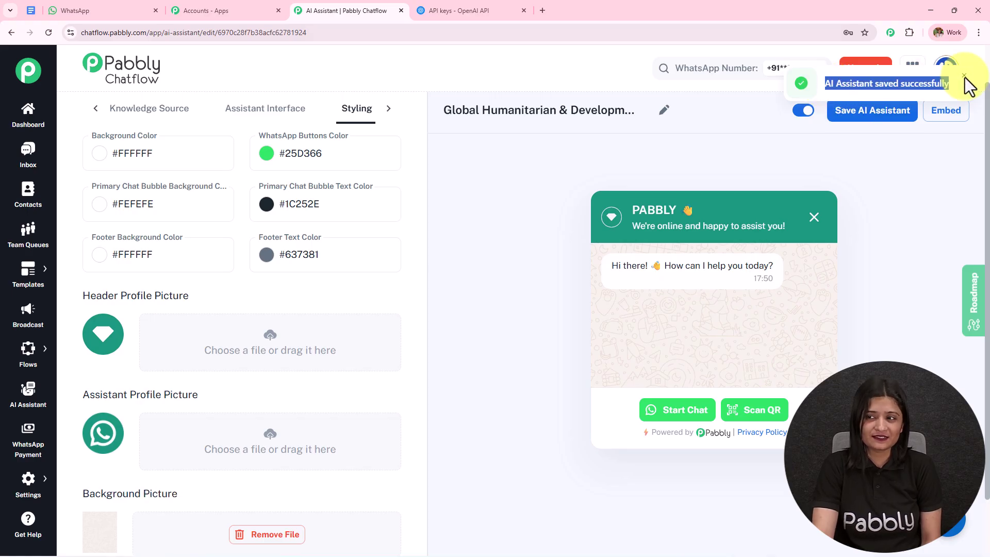
View the script for embedding the AI assistant, then close it
click(938, 120)
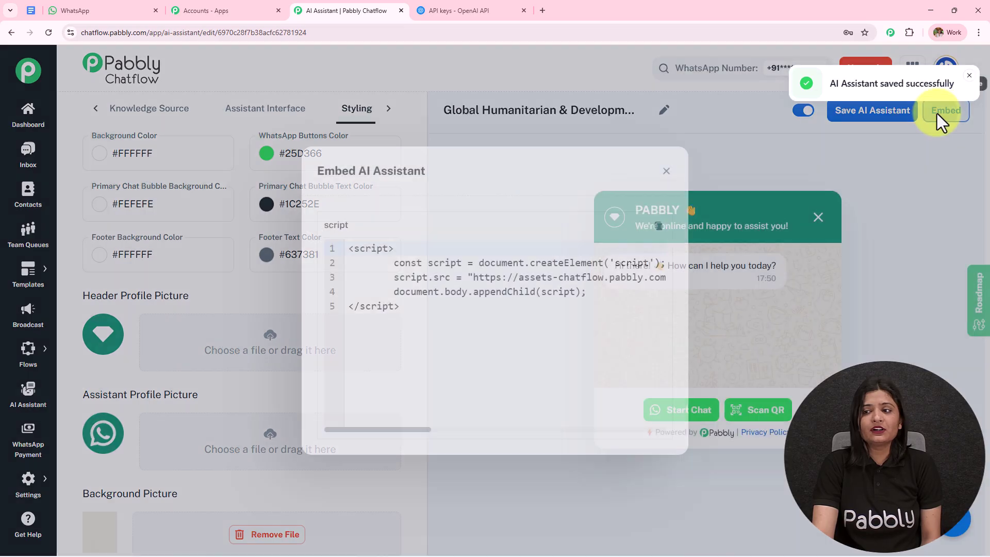
drag(484, 316, 258, 242)
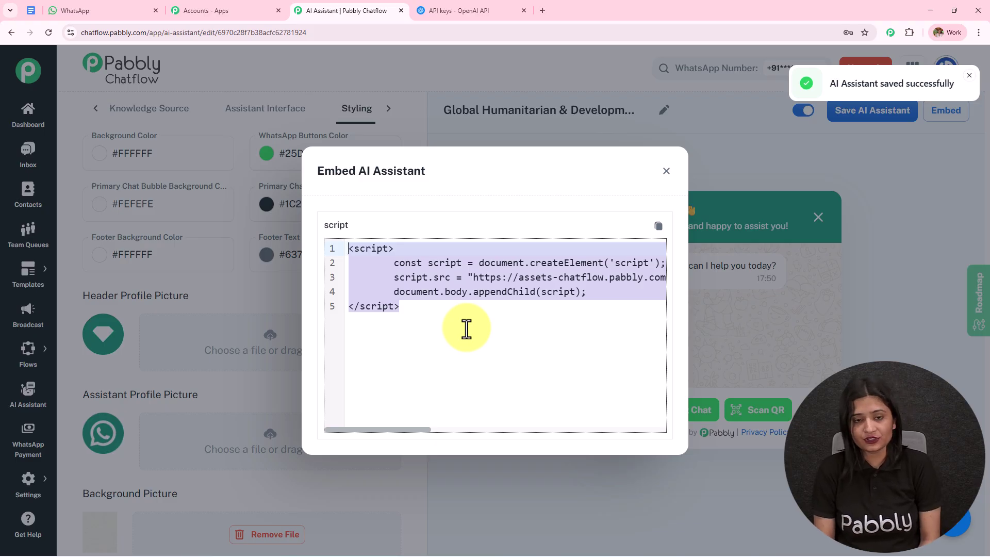
click(666, 171)
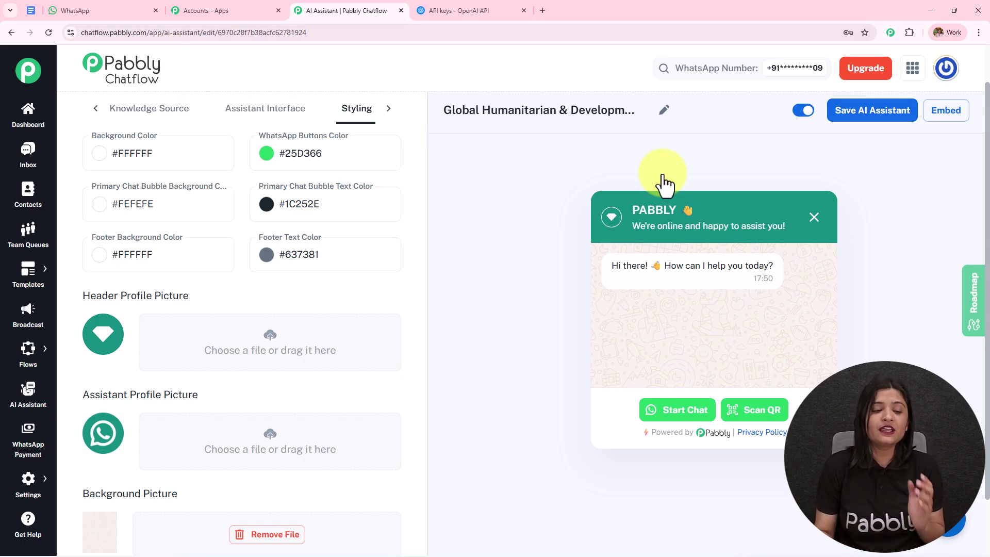
In a new Inbox tab, enable the Global Humanitarian & Development NGO assistant for the LatestLead chat and save
click(30, 488)
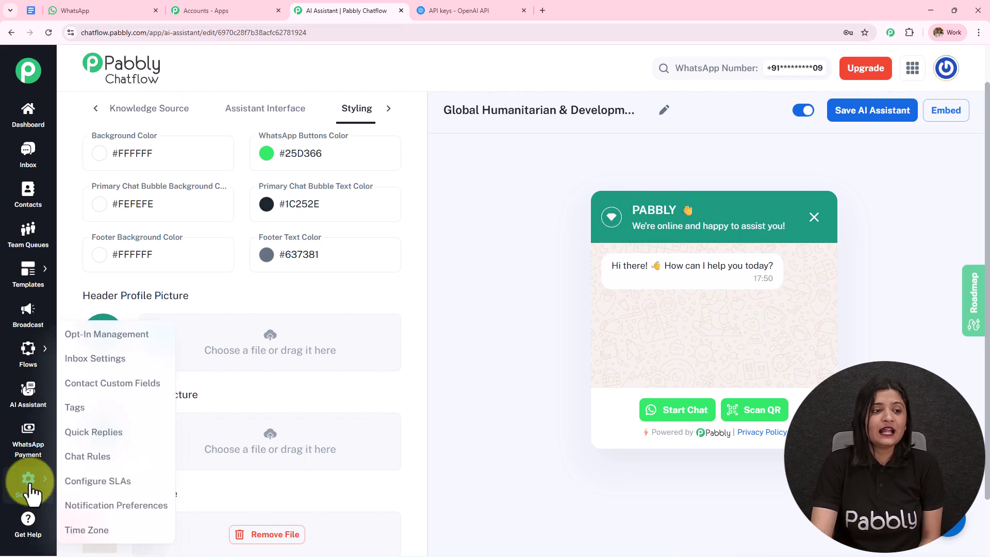
middle_click(30, 158)
key(ctrl+9)
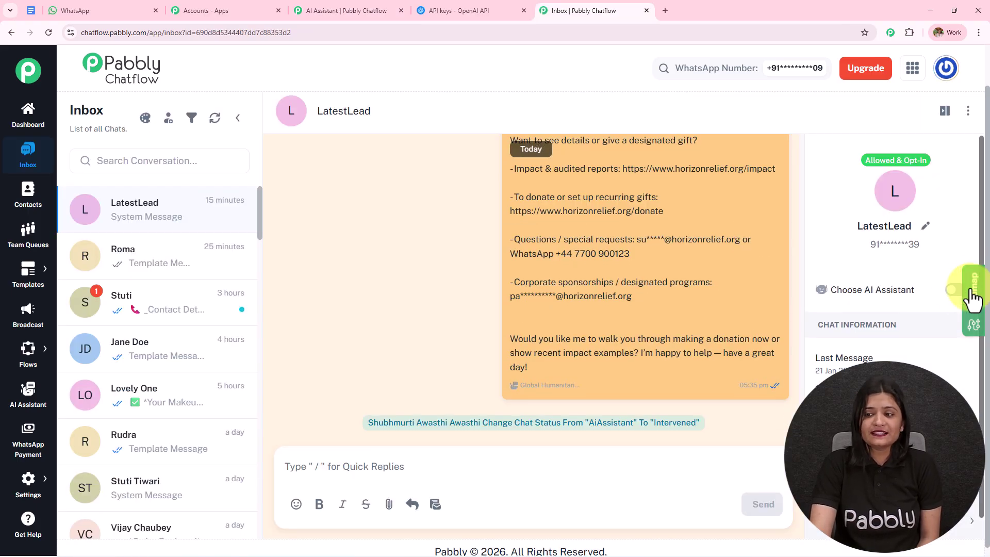
click(955, 290)
click(466, 264)
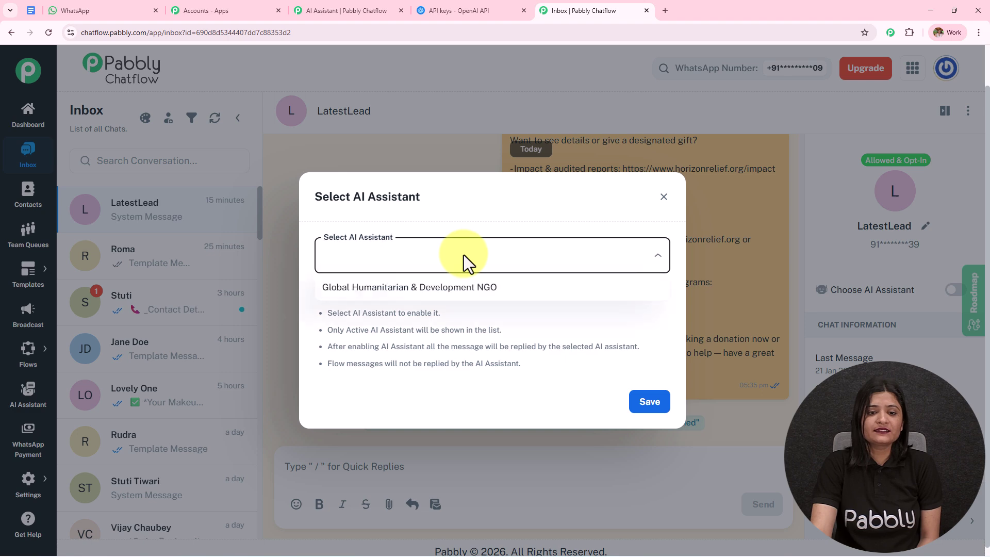
click(464, 285)
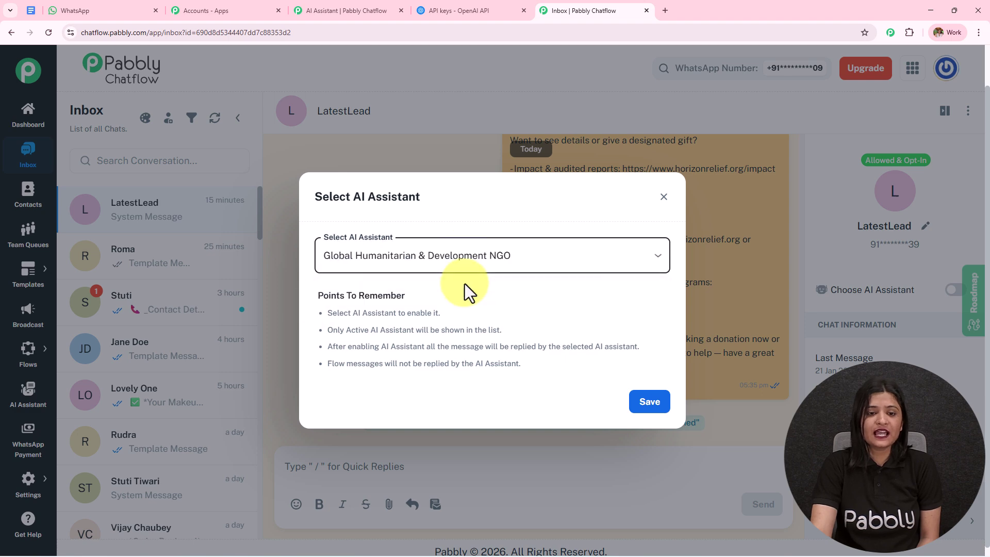
click(638, 408)
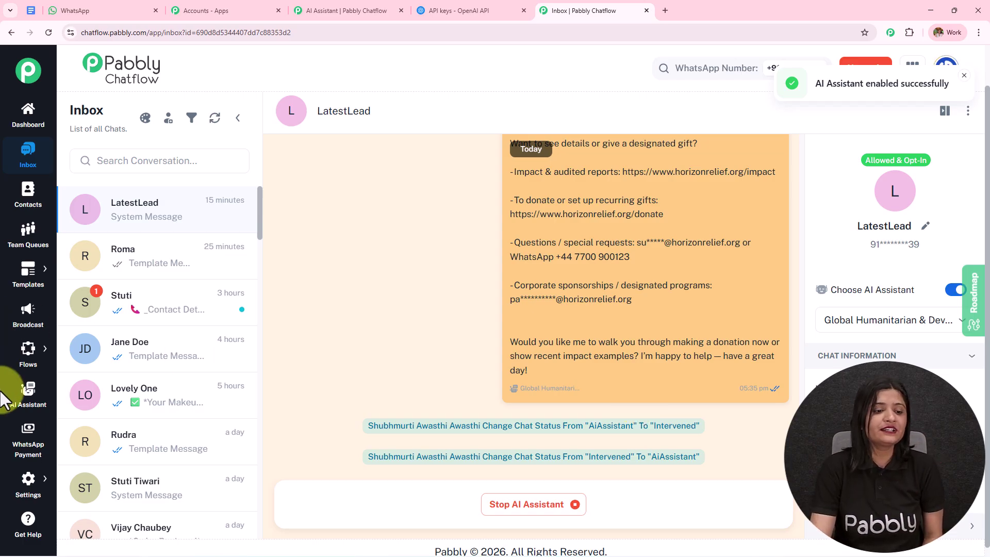
Open the Inbox Settings, go to AI Auto-Reply Settings and check the options for disabling AI replies without applying any
mouse_move(24, 503)
click(106, 359)
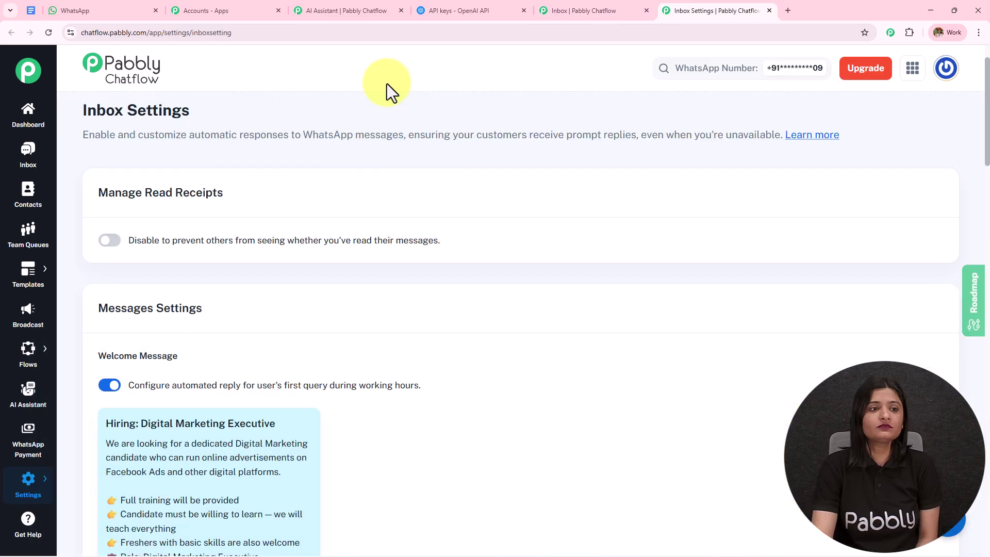
drag(83, 110, 223, 124)
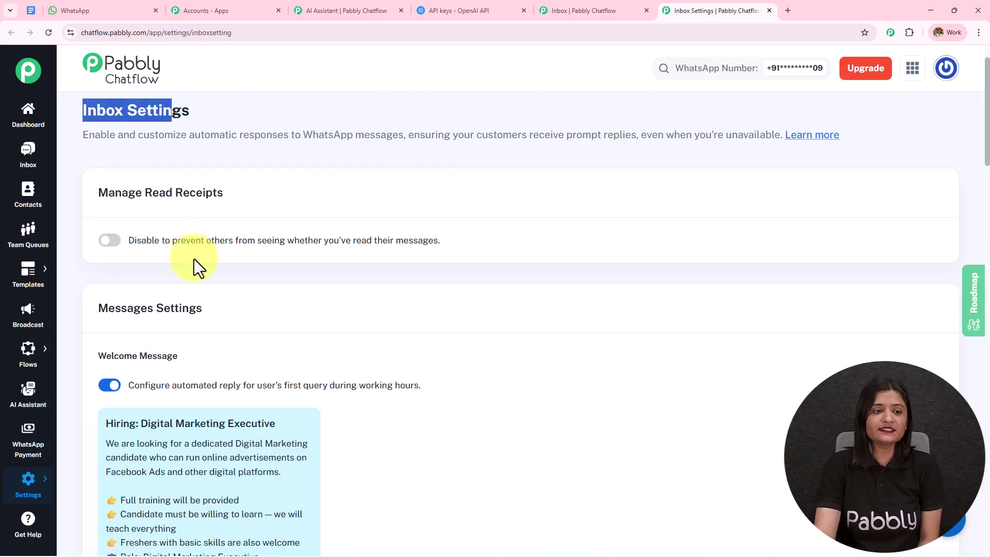
scroll(194, 259, down, 20)
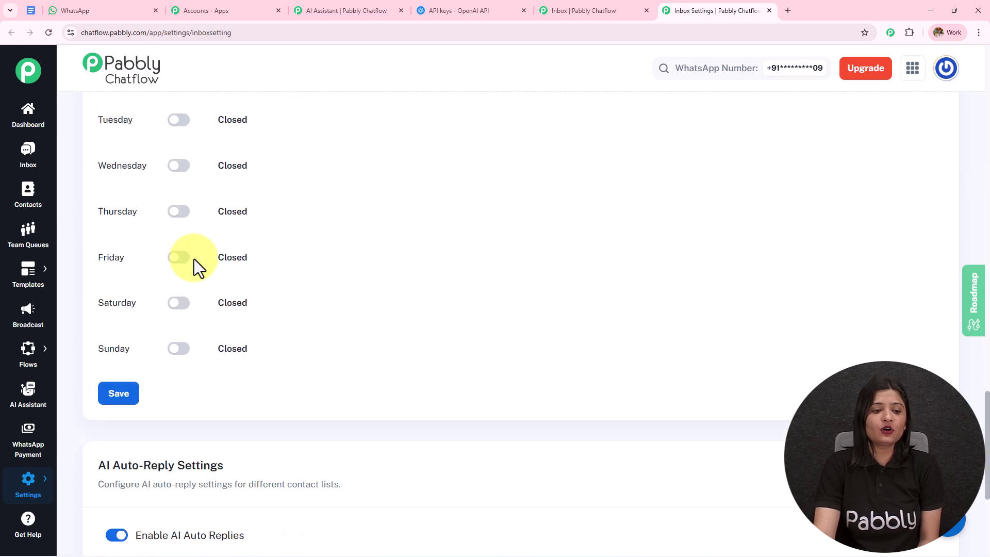
scroll(194, 259, down, 6)
drag(95, 227, 267, 223)
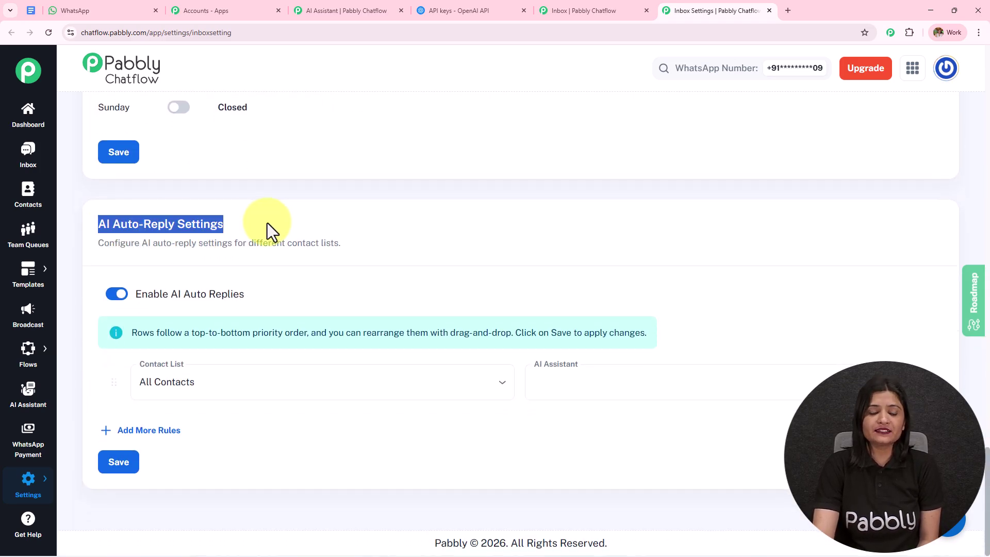
click(115, 294)
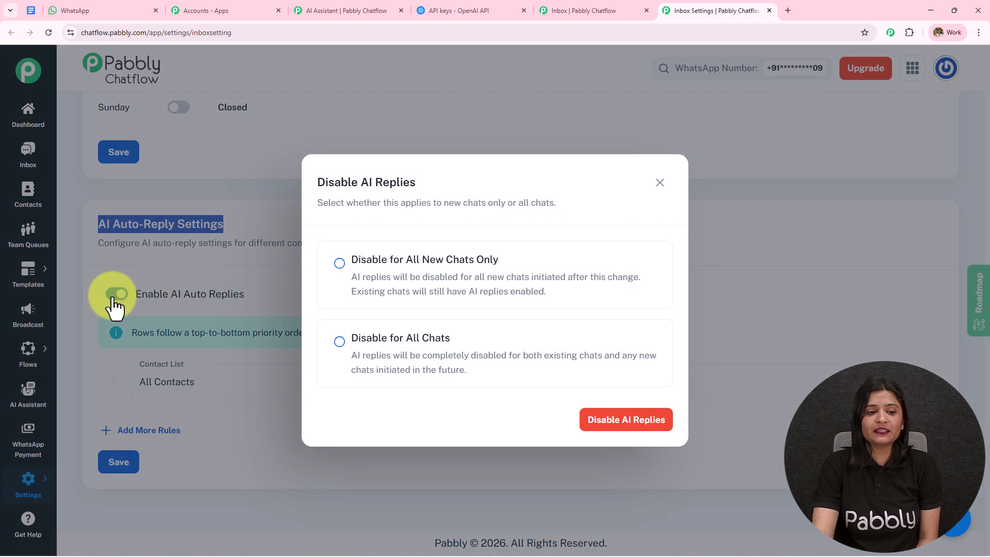
click(660, 182)
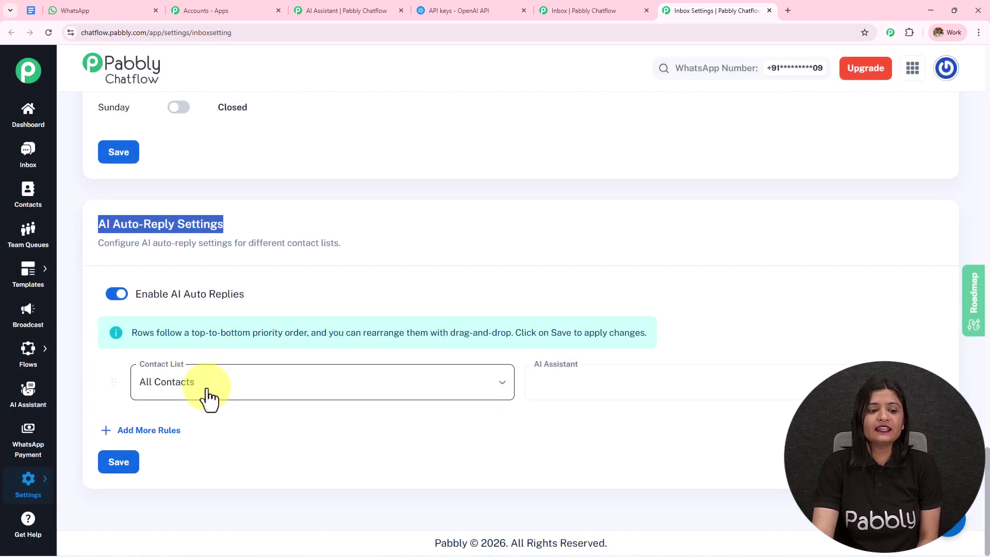
Set the first AI auto-reply rule to the Sales 28 contact list with the Global Humanitarian & Development NGO assistant
click(209, 396)
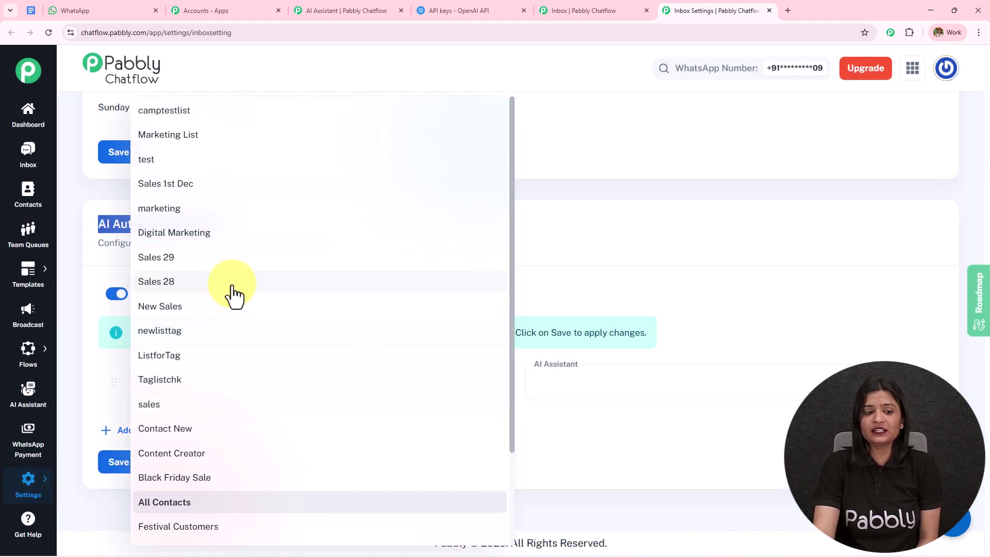
click(233, 294)
click(563, 389)
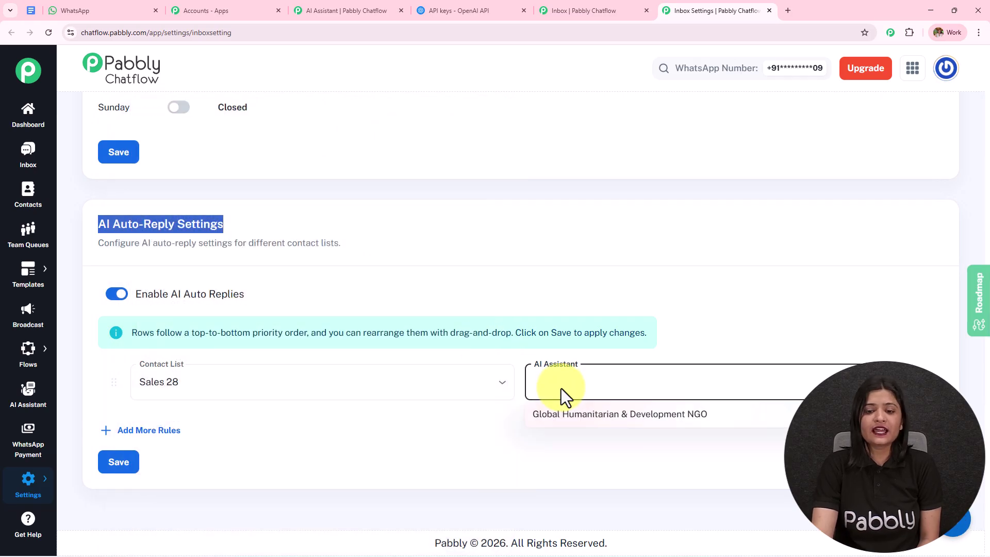
click(567, 414)
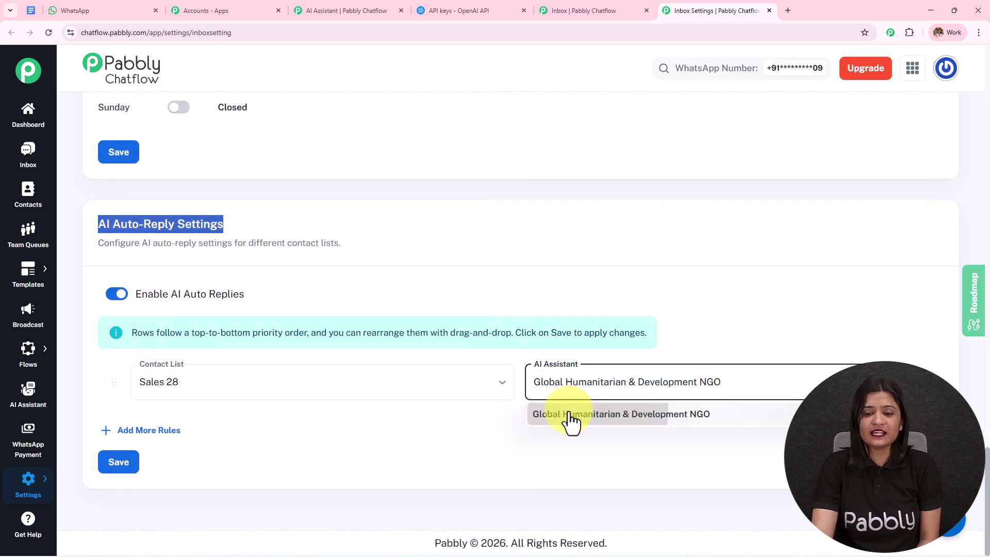
Add a second auto-reply rule assigning the Global Humanitarian & Development NGO assistant to the All Contact list
click(155, 431)
click(189, 442)
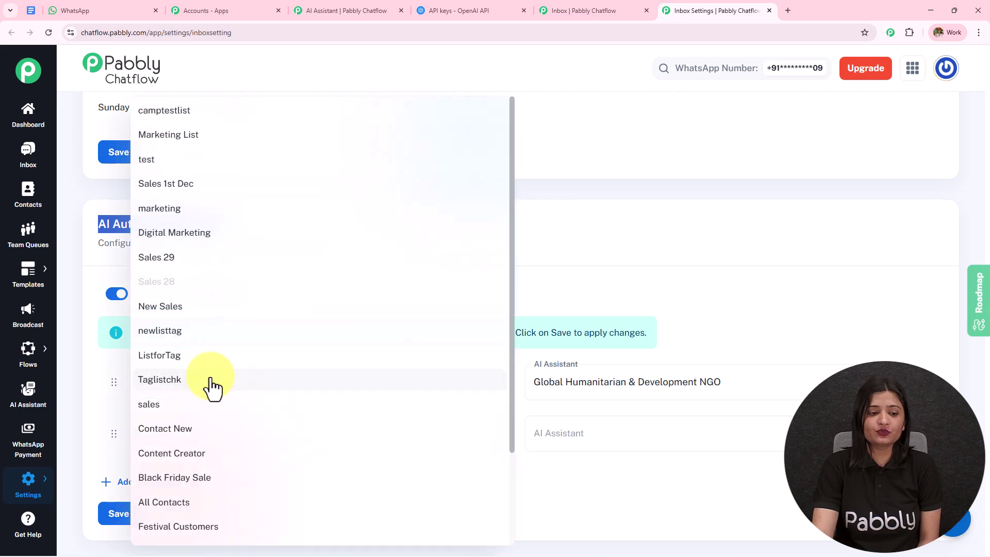
scroll(206, 438, down, 3)
click(195, 538)
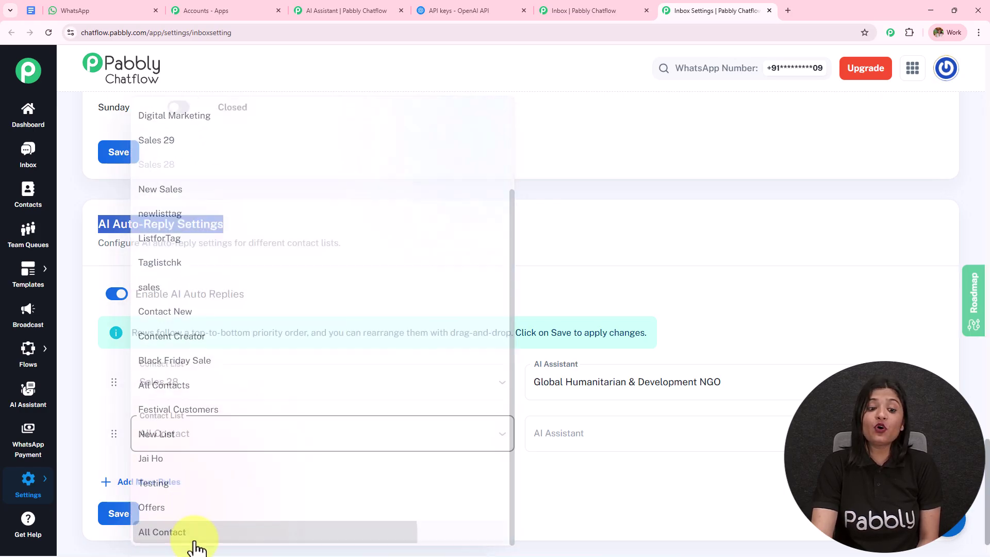
click(568, 433)
click(589, 471)
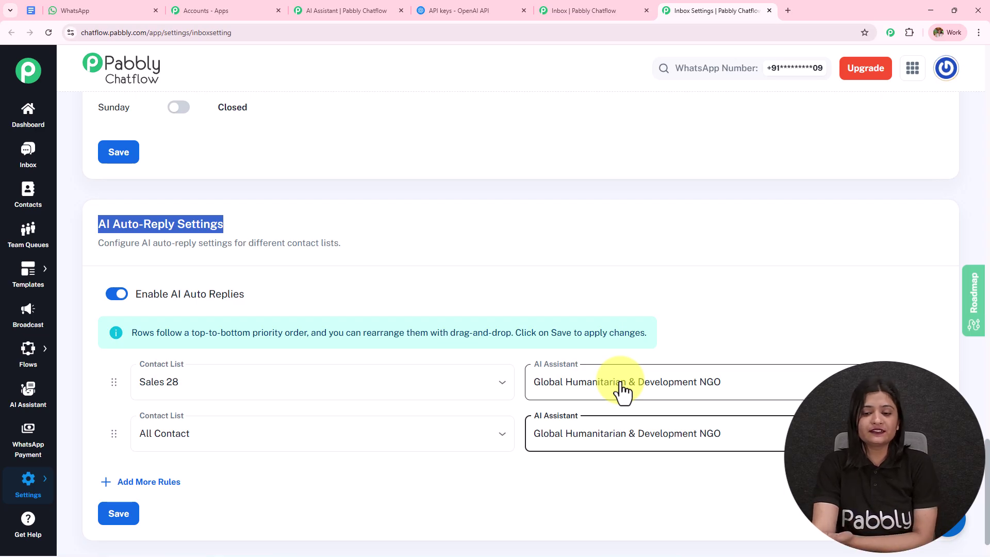
click(635, 444)
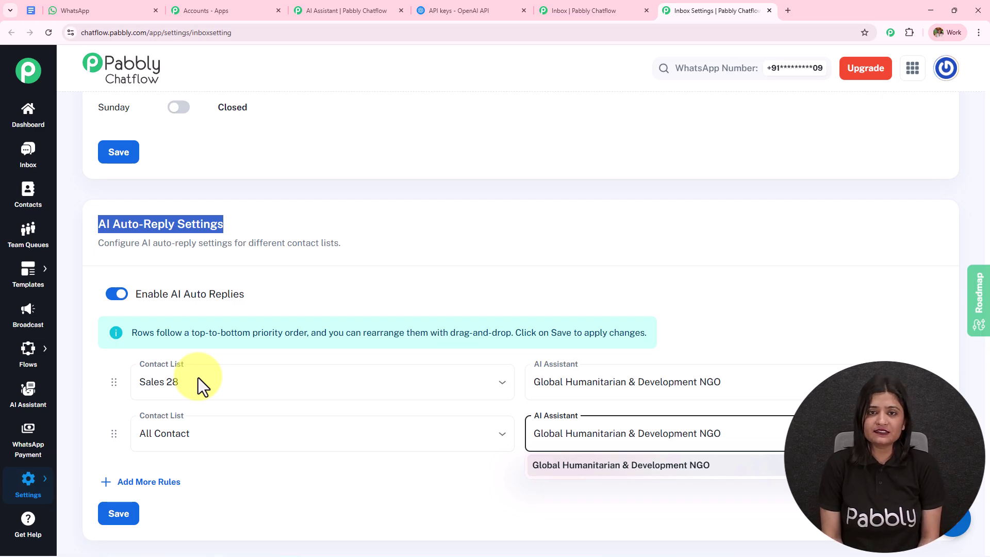
click(333, 10)
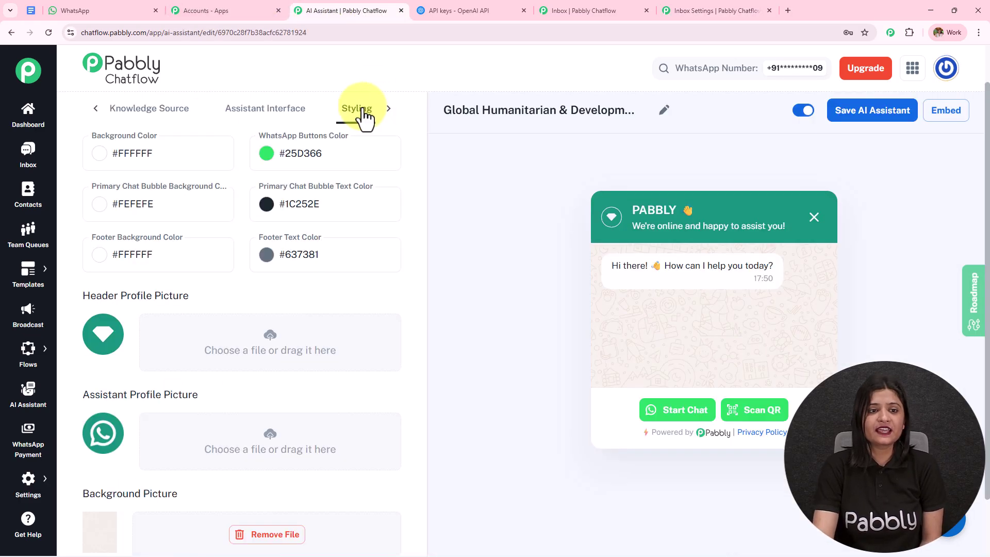
click(716, 10)
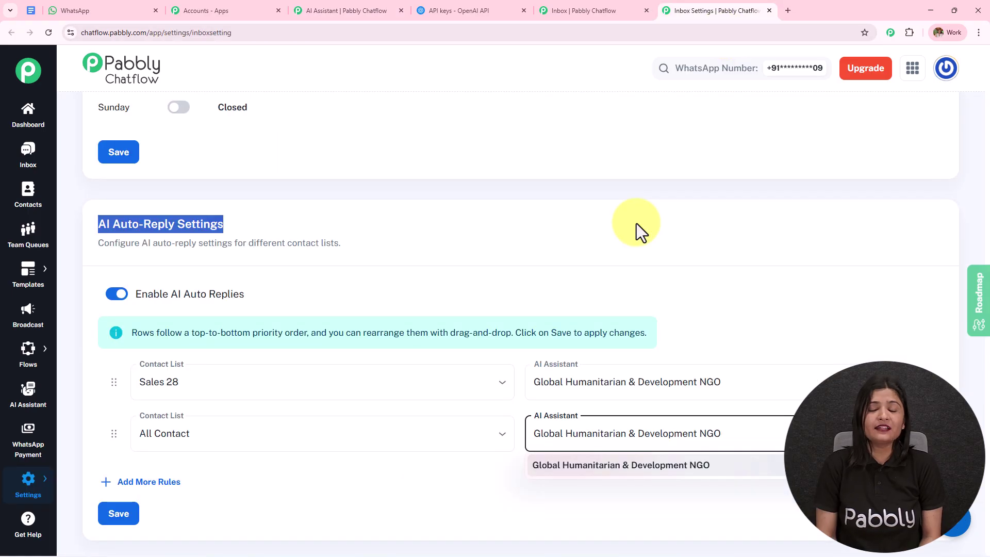